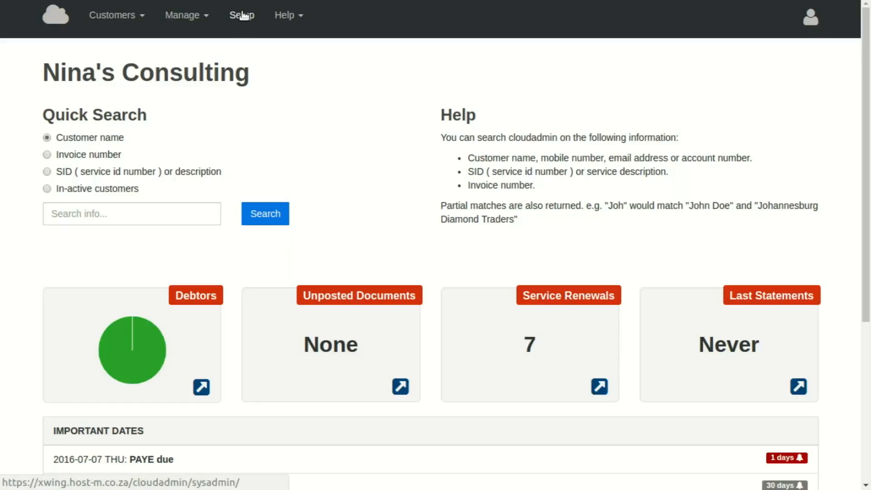
Step: Review the asset and equity, creditor, and expense account lists in the general ledger setup
left_click(242, 16)
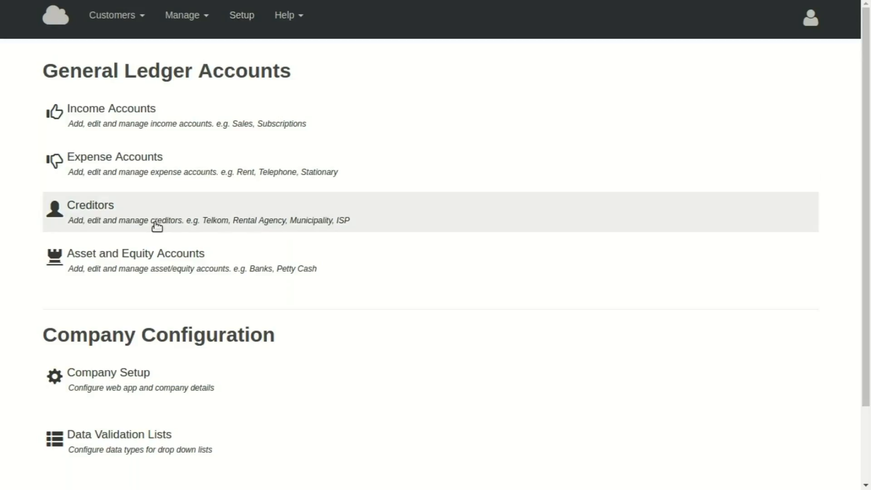
left_click(133, 257)
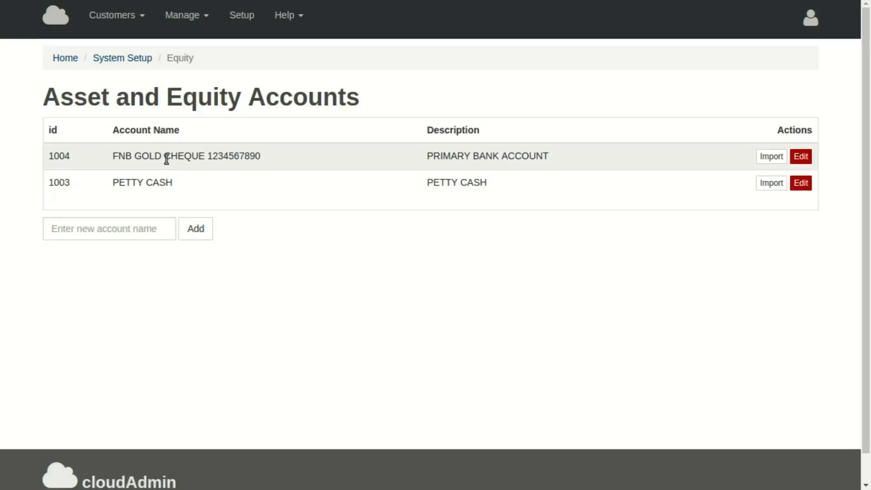
left_click_drag(262, 155, 207, 160)
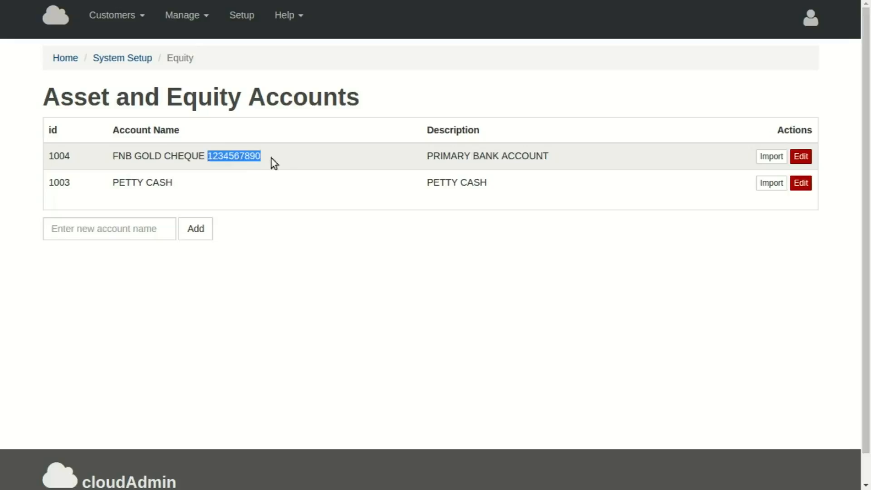
left_click(133, 59)
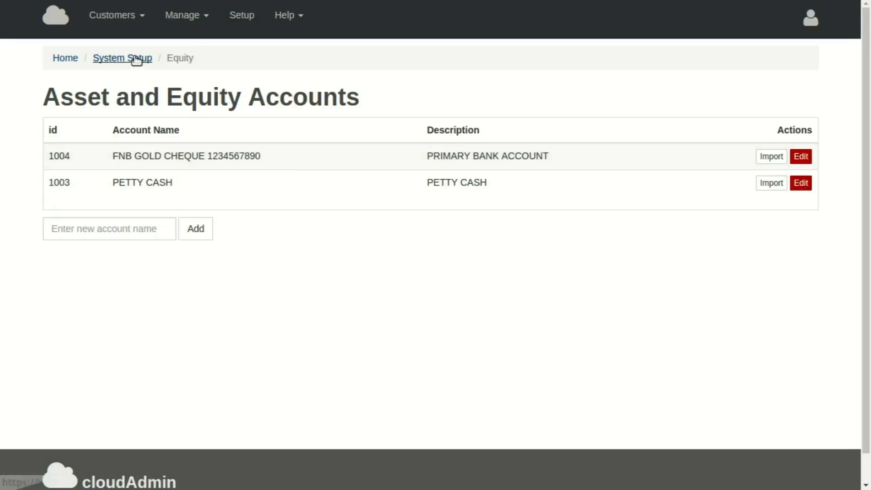
left_click(142, 220)
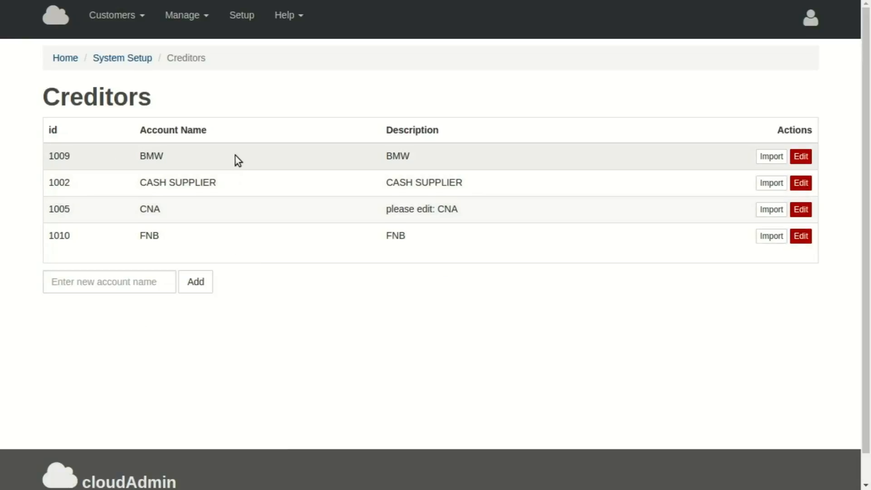
key("alt+Left")
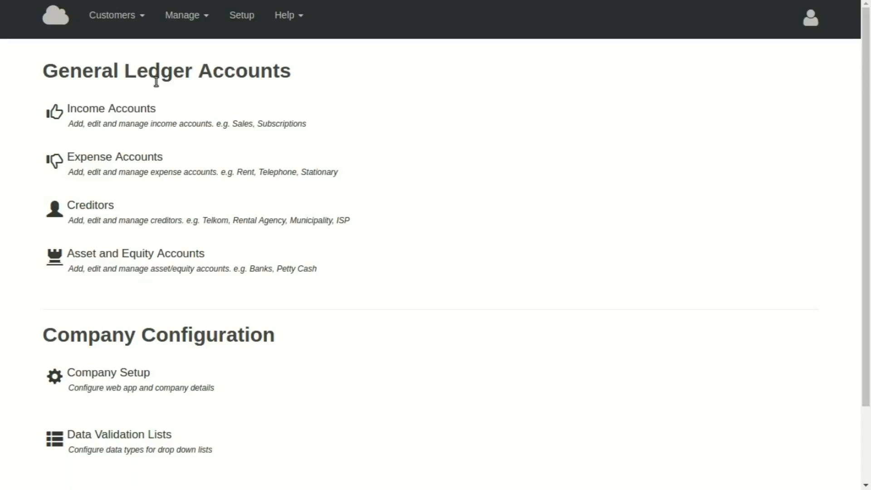
left_click(78, 160)
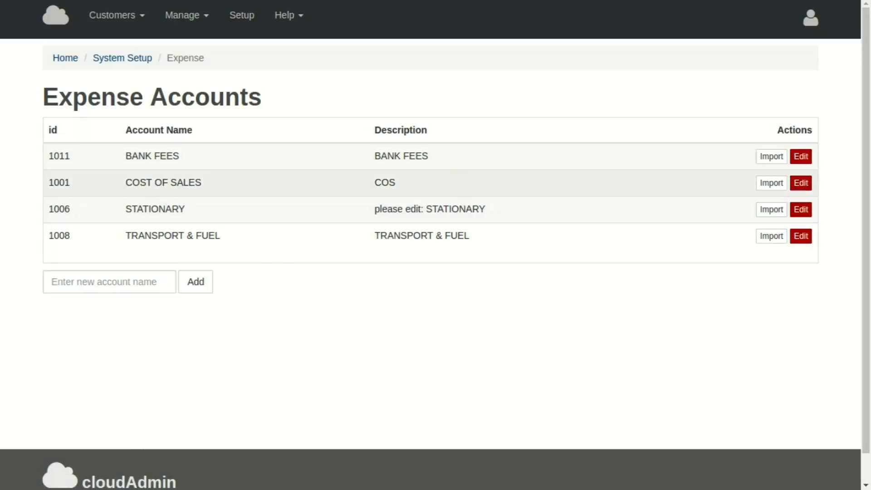
Step: Open the bank reconciliation statements for the FNB Gold Cheque primary bank account
left_click(187, 16)
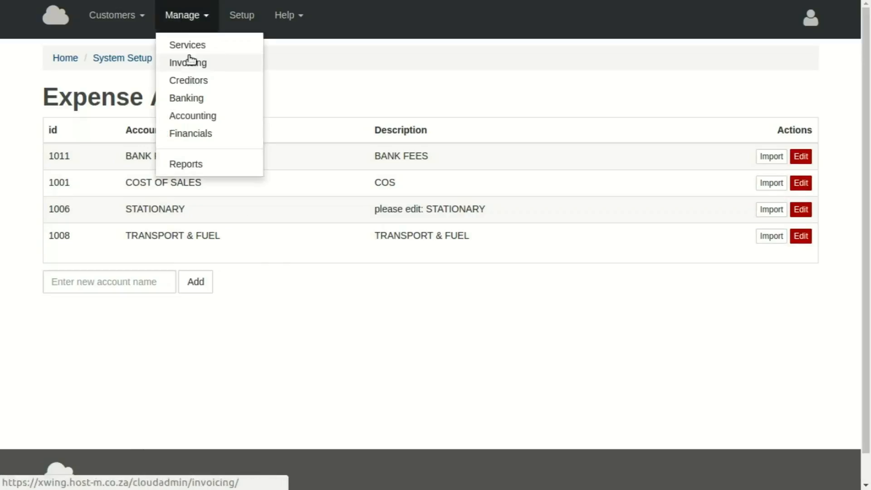
left_click(188, 99)
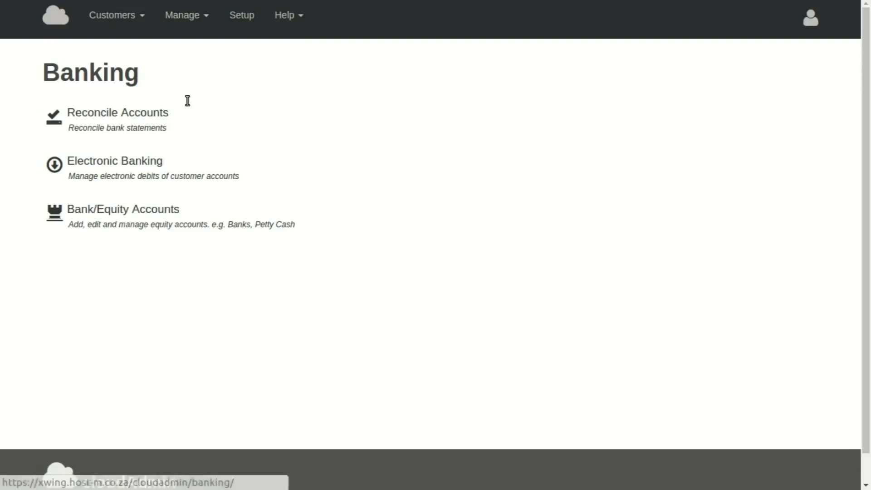
left_click(141, 119)
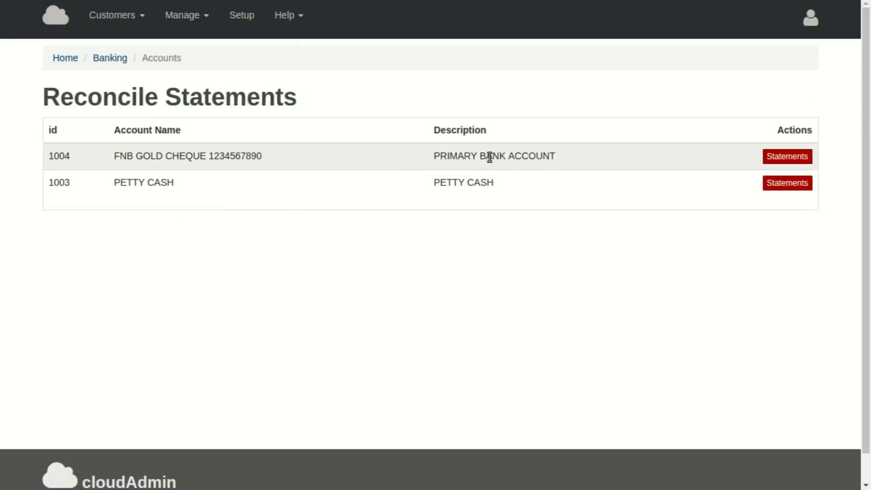
left_click(778, 157)
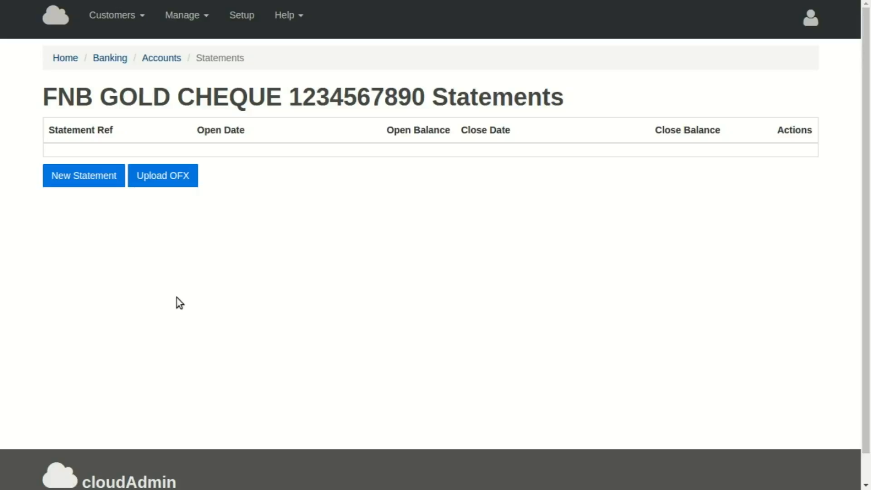
Step: Upload the OFX bank file named after the account number to the FNB Gold Cheque statements
left_click(177, 181)
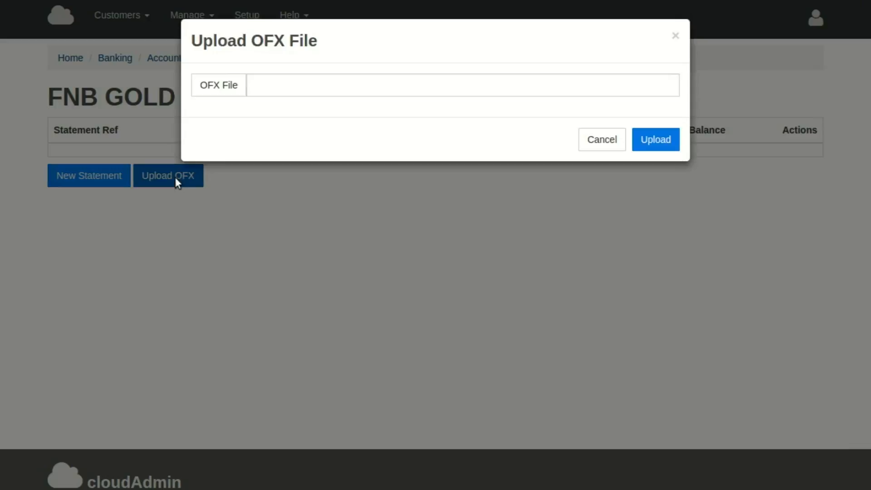
left_click(218, 87)
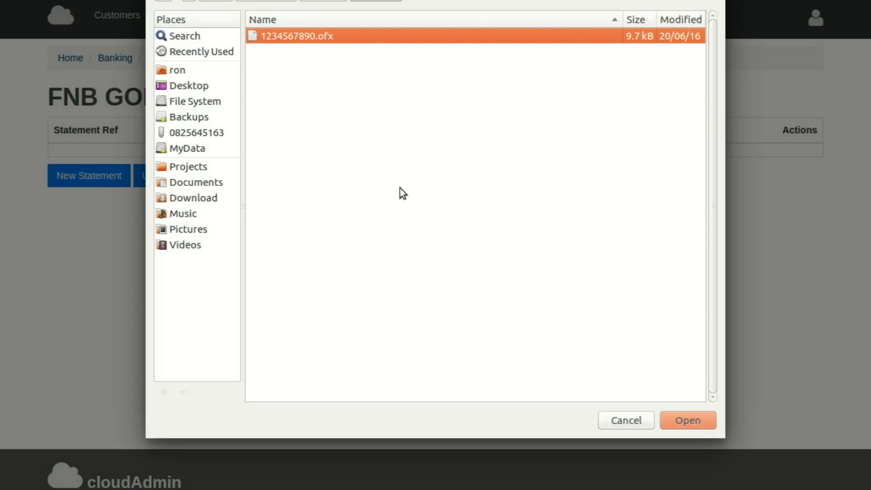
left_click(683, 422)
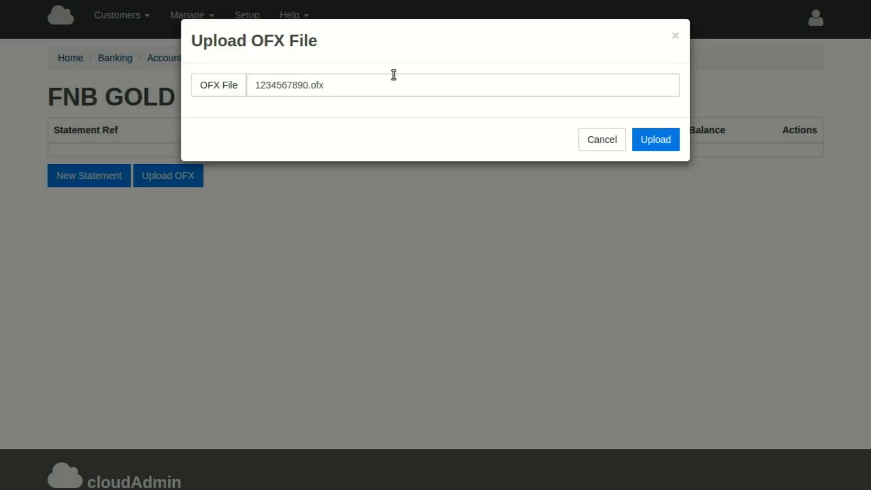
left_click(646, 140)
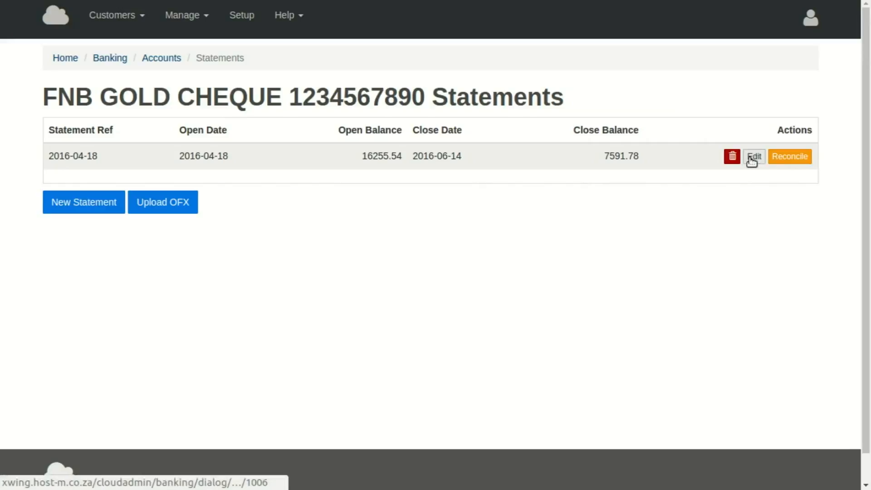
Step: Open the 2016-04-18 statement for reconciliation and check its balance status and unresolved OFX transactions
left_click(790, 160)
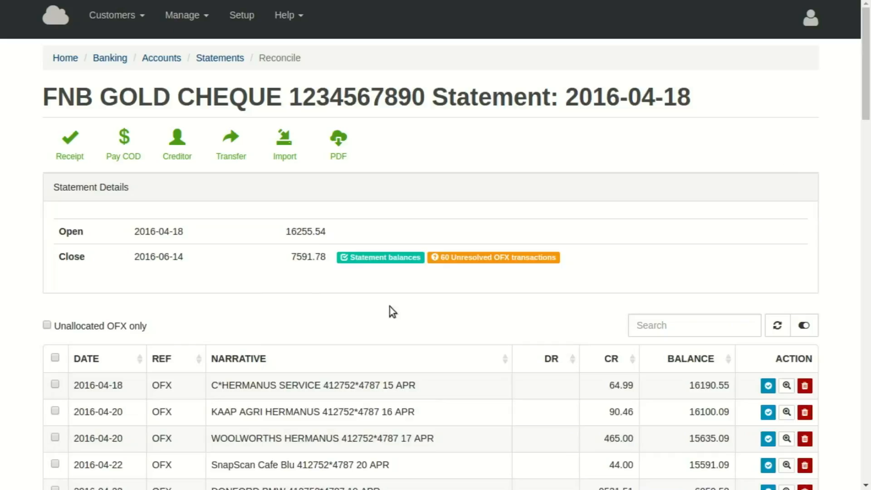
left_click_drag(350, 257, 420, 256)
left_click(407, 276)
scroll(431, 254, "down", 1)
left_click_drag(440, 218, 545, 249)
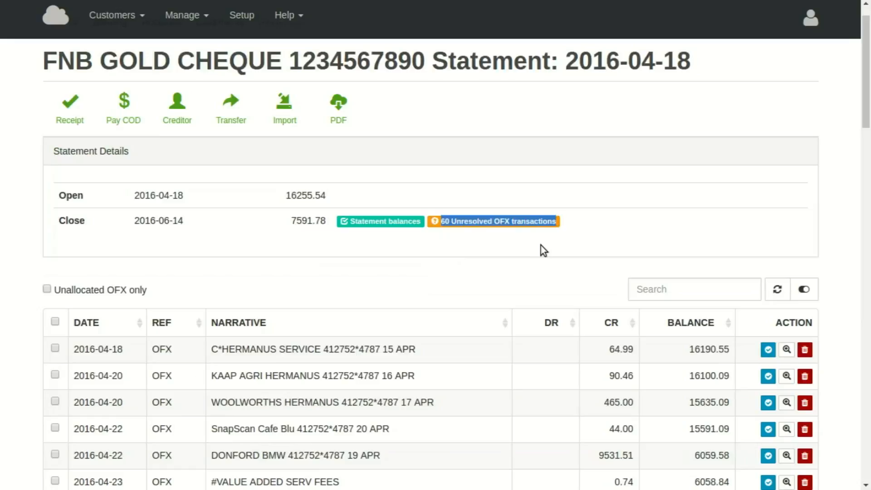
left_click(541, 246)
scroll(540, 246, "down", 3)
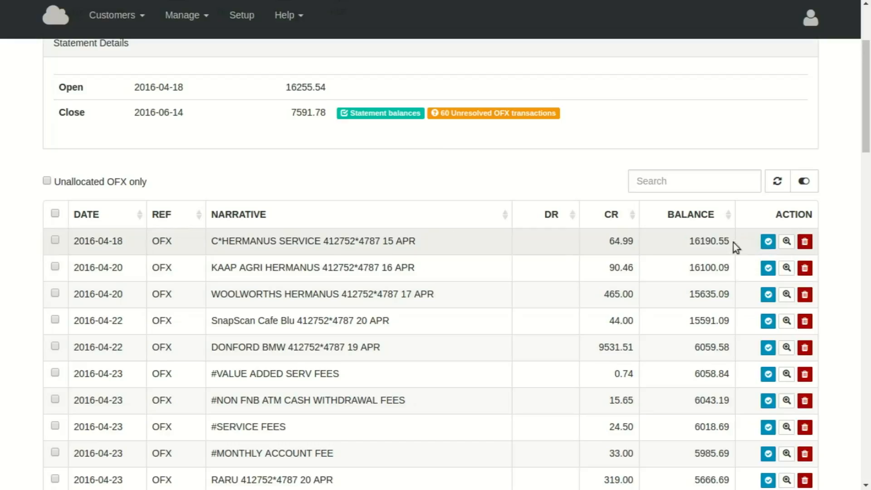
Step: Start posting the C*HERMANUS SERVICE transaction with contra account CREDITOR-1002-CASH SUPPLIER and expense account EXPENSE-1008-TRANSPORT & FUEL
left_click(768, 242)
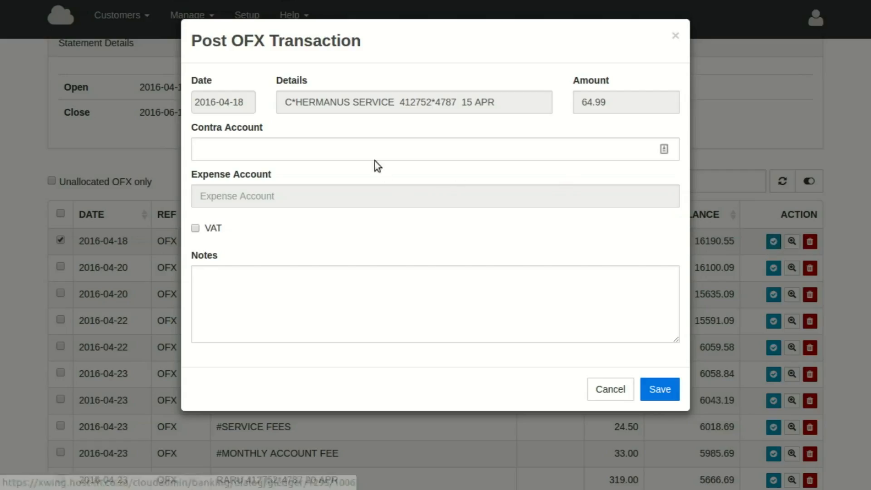
left_click(372, 150)
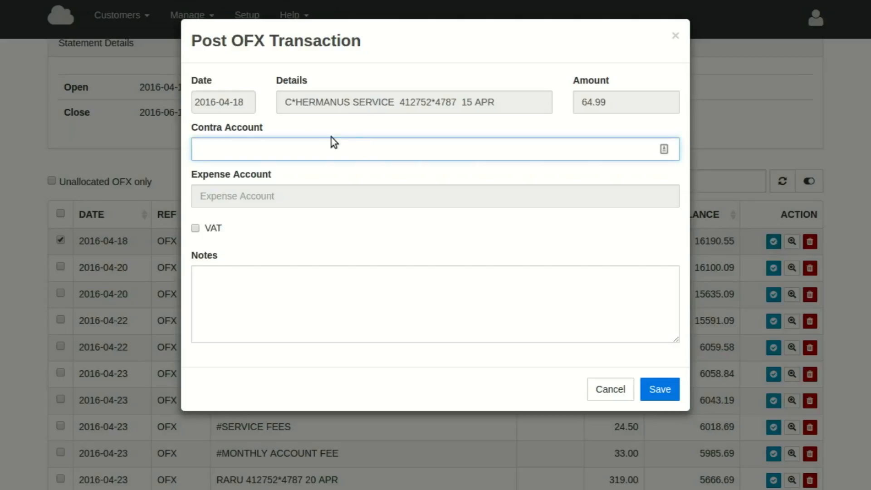
type("cash")
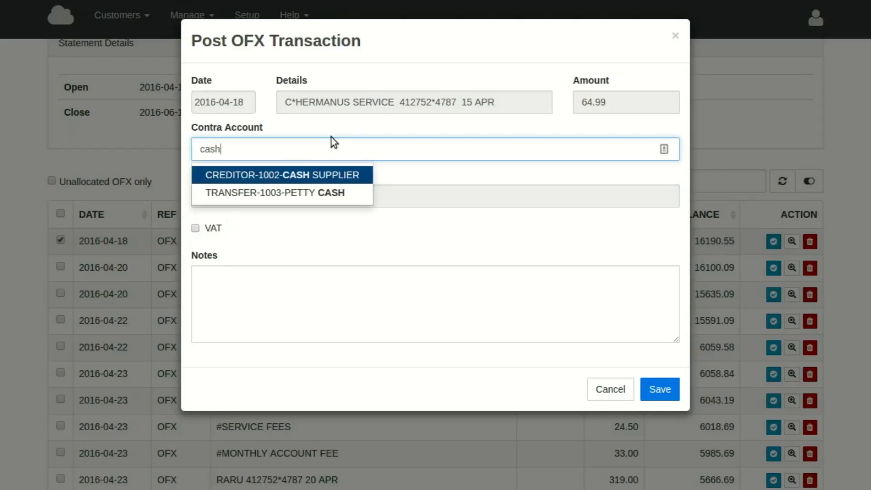
left_click(320, 175)
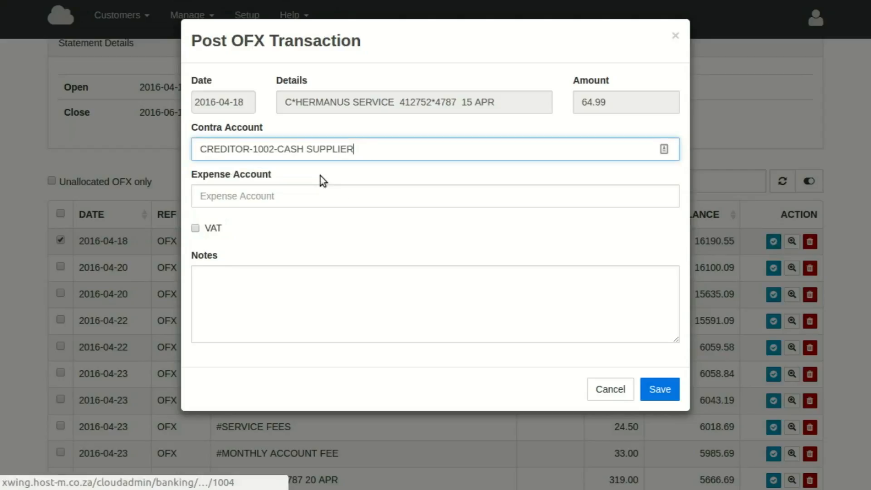
left_click(284, 194)
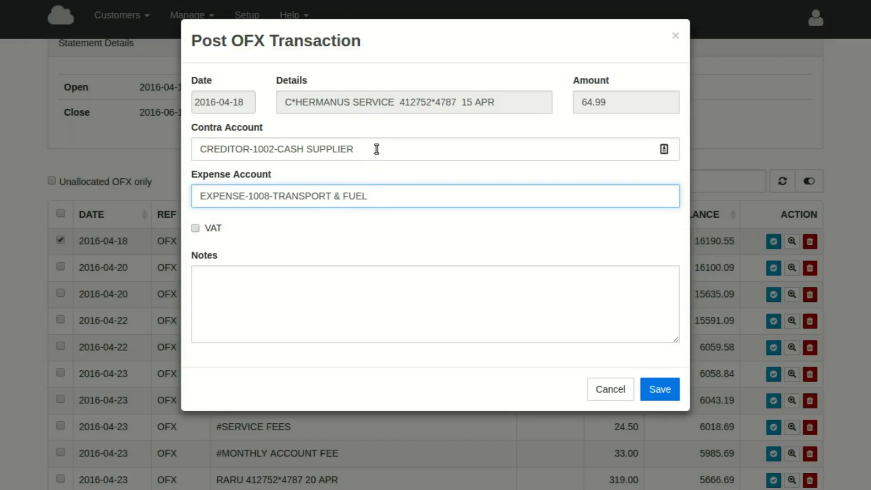
Step: Change the transaction's expense account to EXPENSE-1006-STATIONARY, enable VAT, and save the posting
triple_click(376, 196)
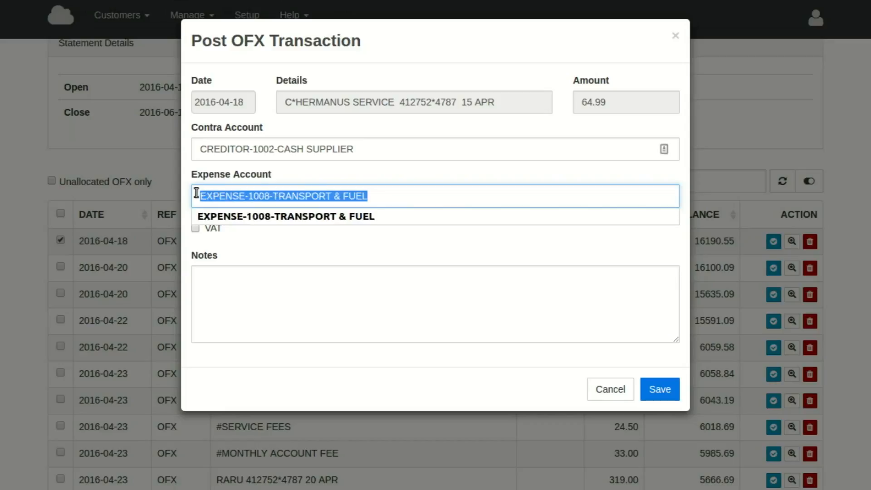
type("sta")
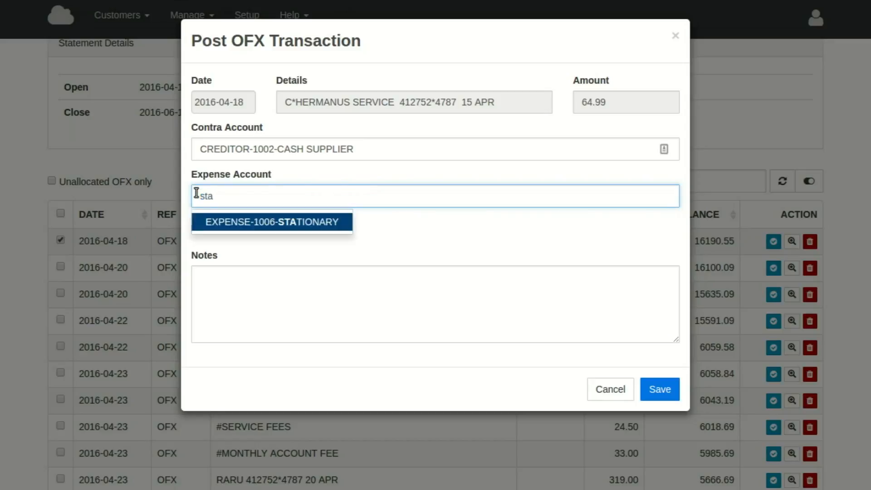
left_click(301, 223)
left_click(195, 228)
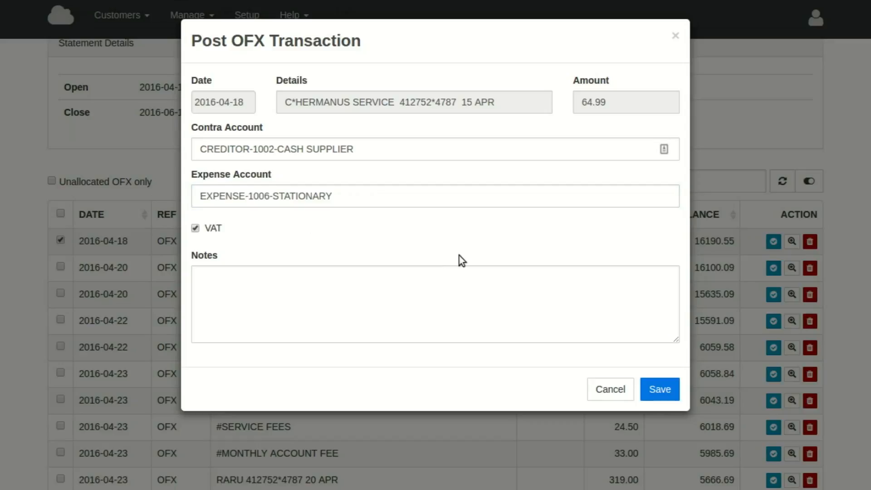
left_click(662, 390)
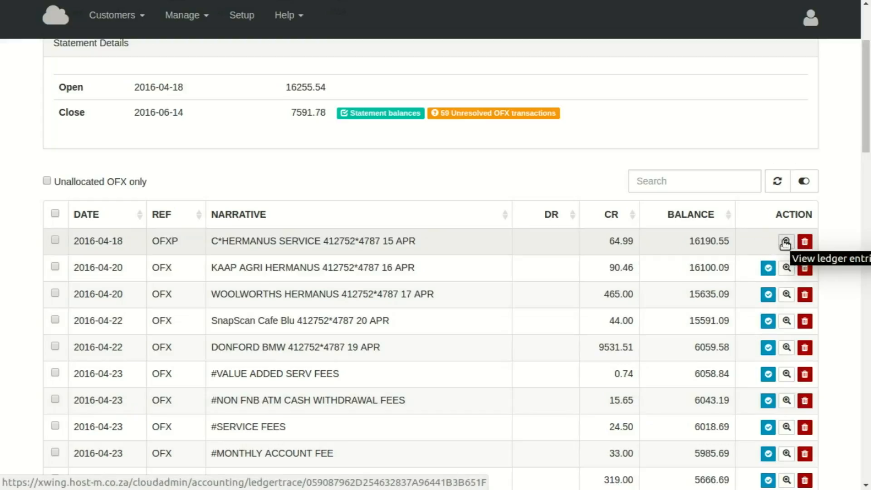
Step: Examine the ledger entries of the posted C*HERMANUS SERVICE transaction, including the bank account credit
left_click(786, 242)
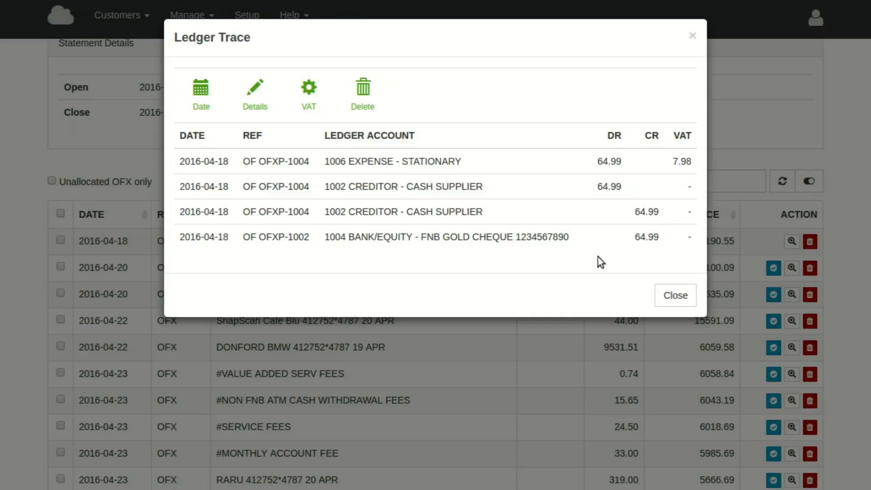
left_click_drag(635, 239, 660, 238)
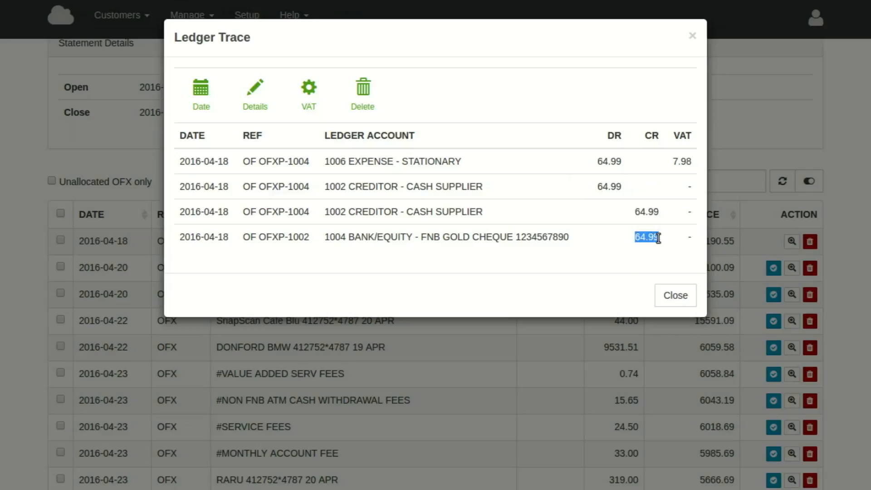
left_click(672, 297)
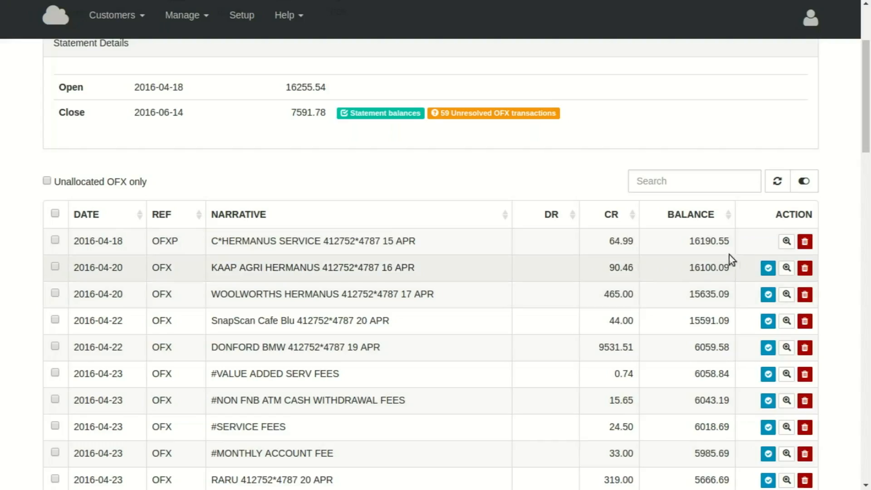
Step: Filter the statement's transaction list to show unallocated OFX entries only
left_click(671, 179)
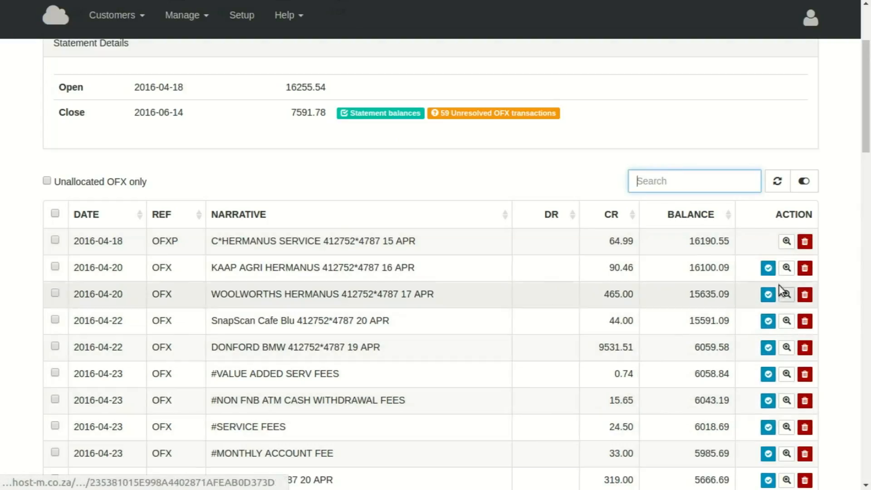
left_click(48, 181)
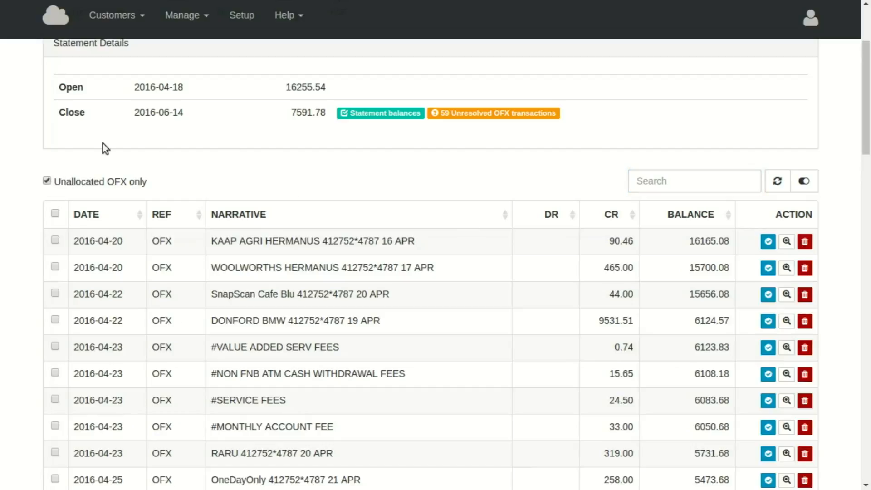
left_click(47, 181)
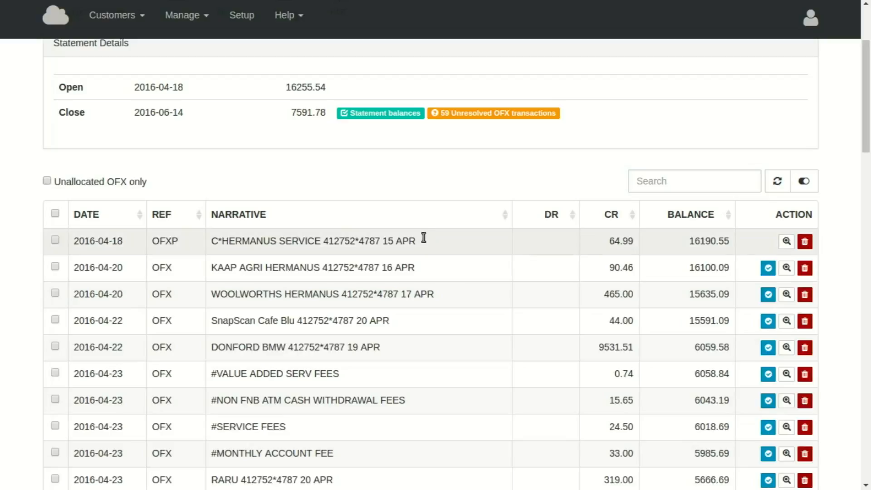
left_click_drag(422, 240, 181, 238)
left_click(67, 181)
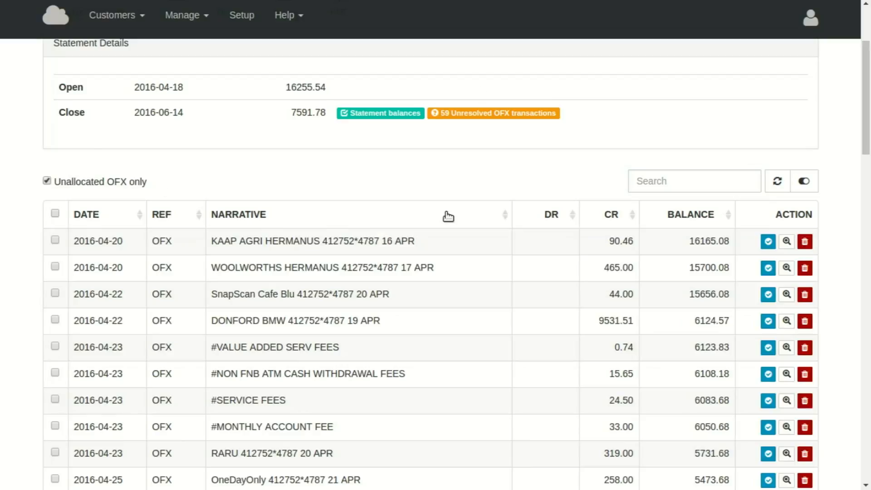
Step: Filter the unallocated transactions by "fee", select all the matching rows, and start posting them together
left_click(676, 185)
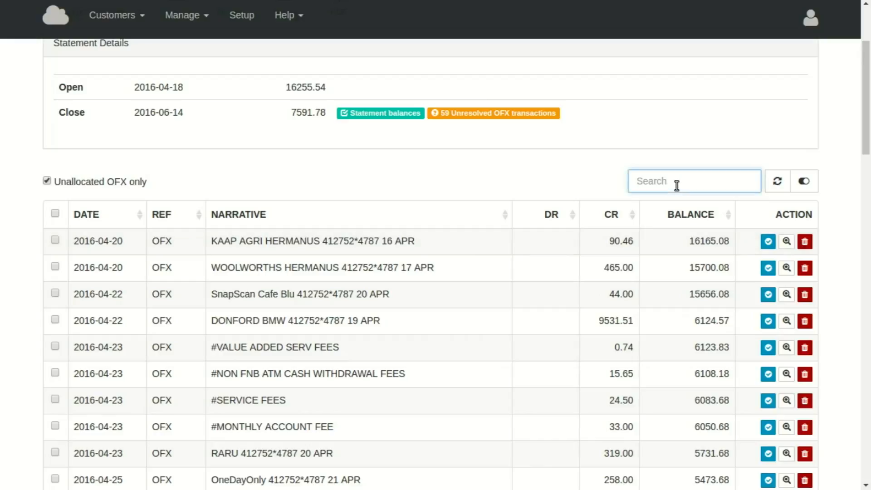
type("fee")
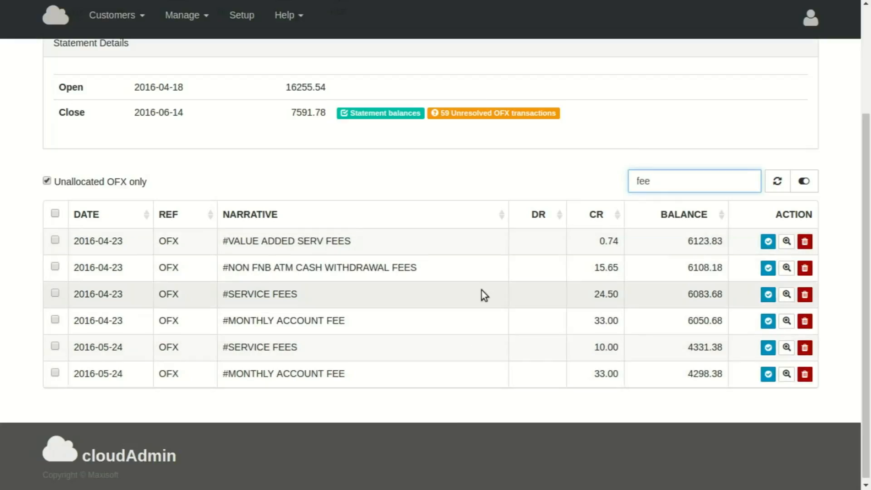
left_click(58, 215)
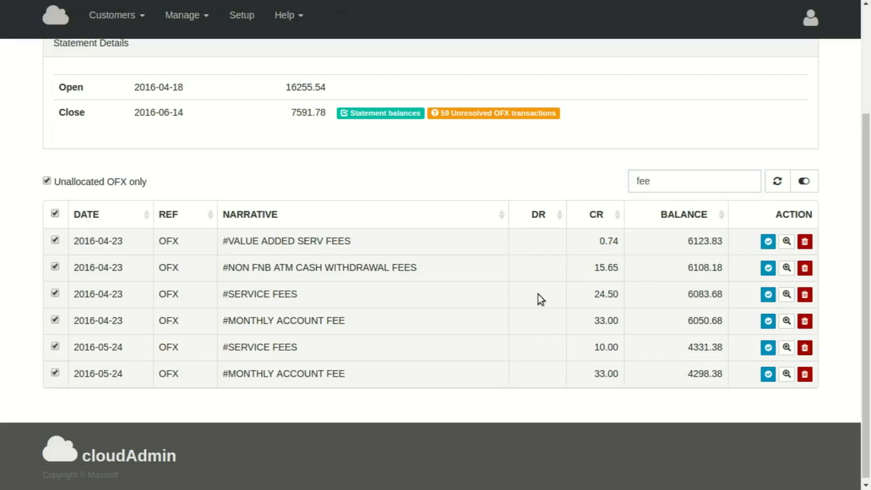
left_click(768, 241)
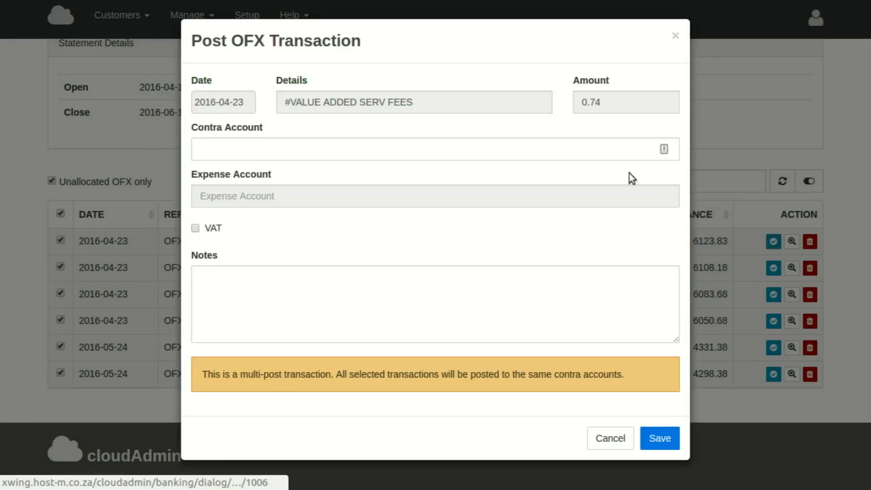
Step: Post the selected fee transactions to contra account CREDITOR-1010-FNB and expense account EXPENSE-1011-BANK FEES with VAT enabled
left_click(302, 158)
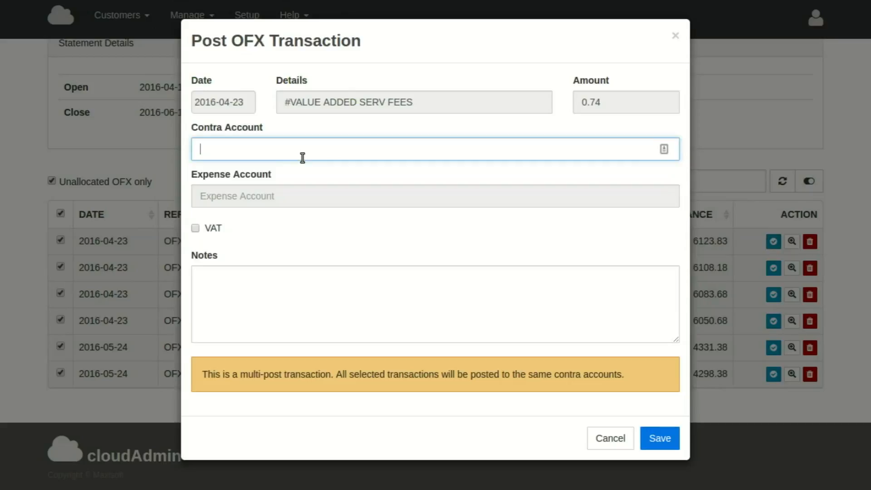
type("fnb")
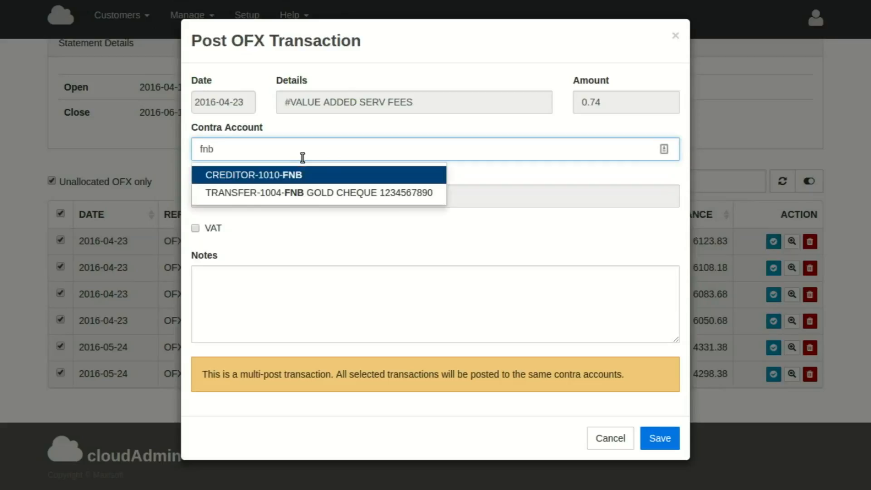
left_click(283, 176)
left_click(269, 196)
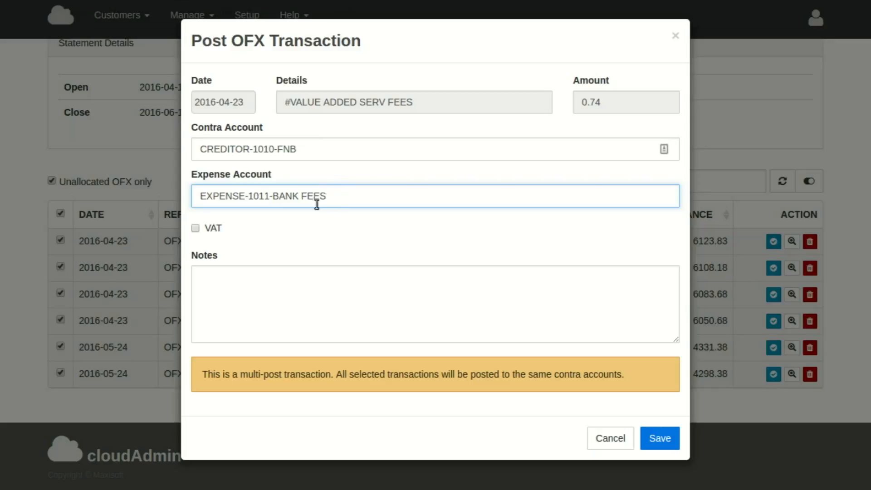
left_click(194, 228)
left_click(658, 438)
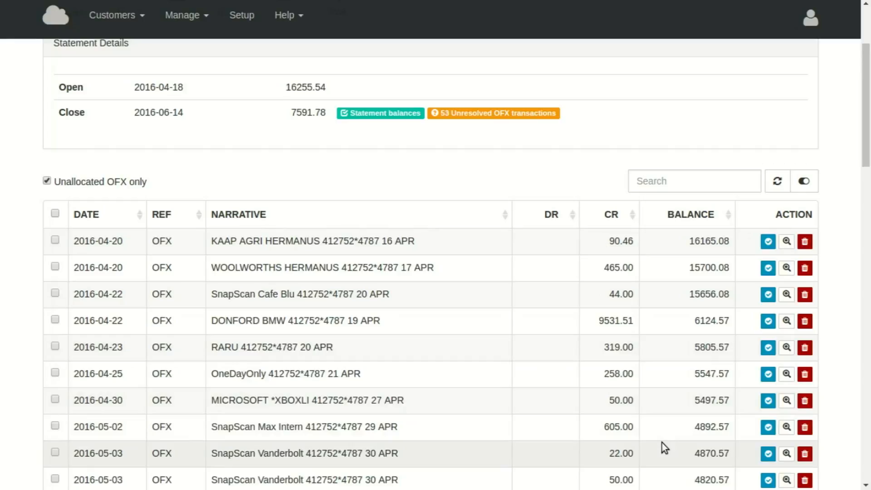
triple_click(449, 117)
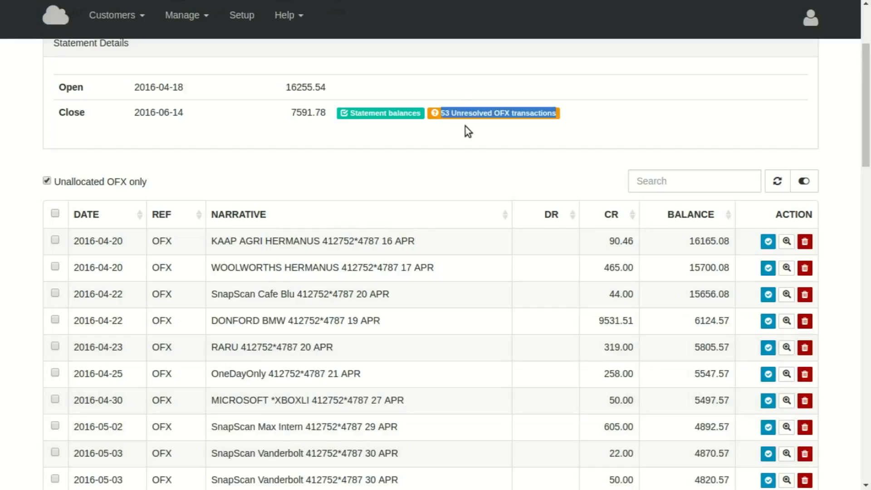
left_click(467, 131)
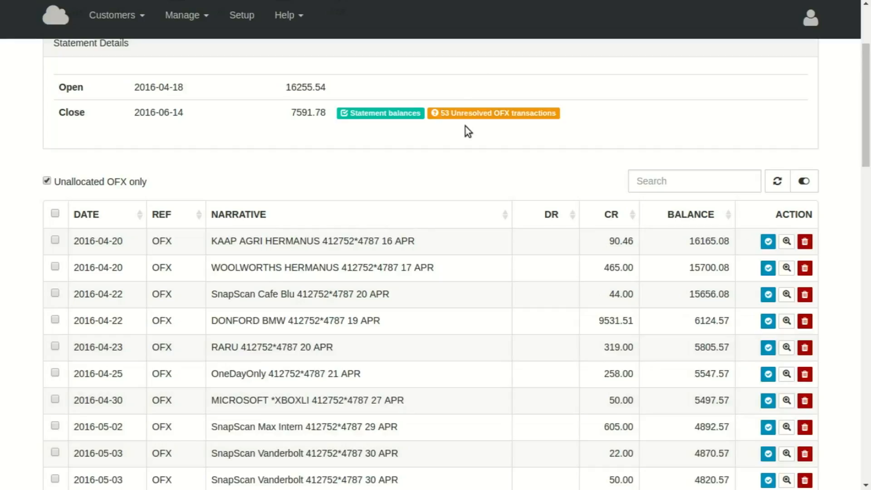
Step: Post the DONFORD BMW transaction to contra account CREDITOR-1009-BMW and expense account EXPENSE-1008-TRANSPORT & FUEL with VAT enabled
left_click(768, 320)
left_click(250, 149)
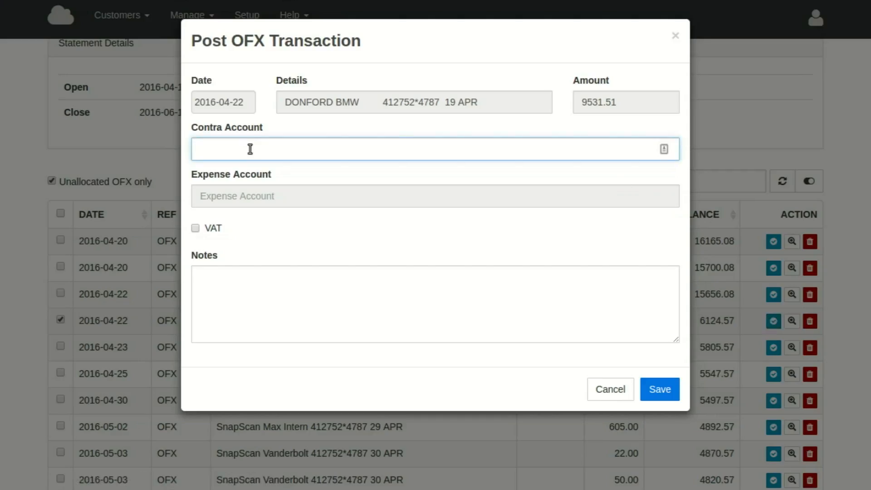
type("bmw")
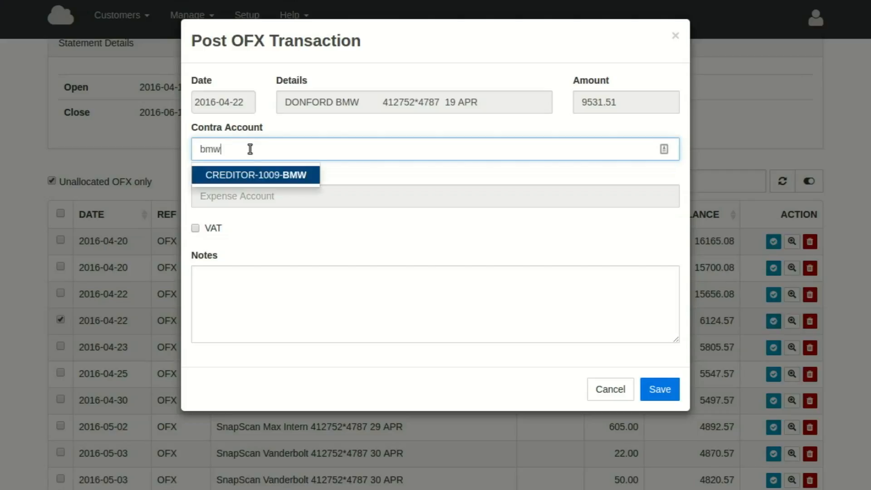
left_click(249, 178)
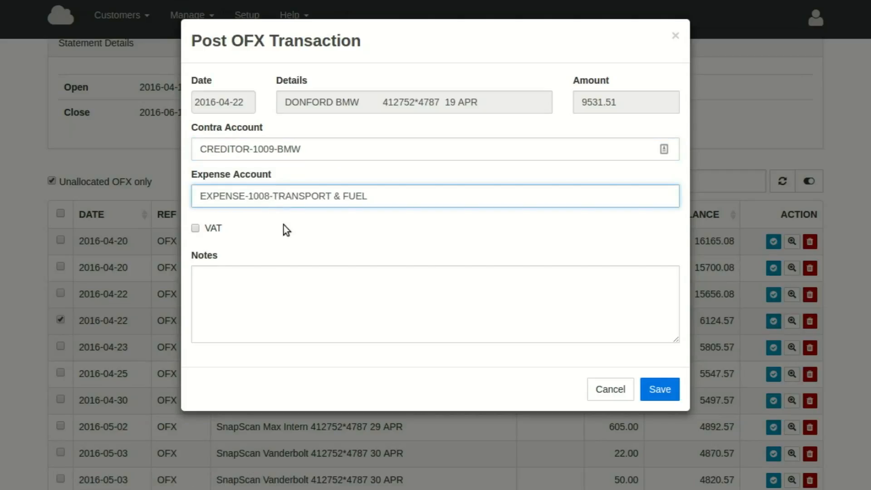
left_click(213, 228)
left_click(665, 391)
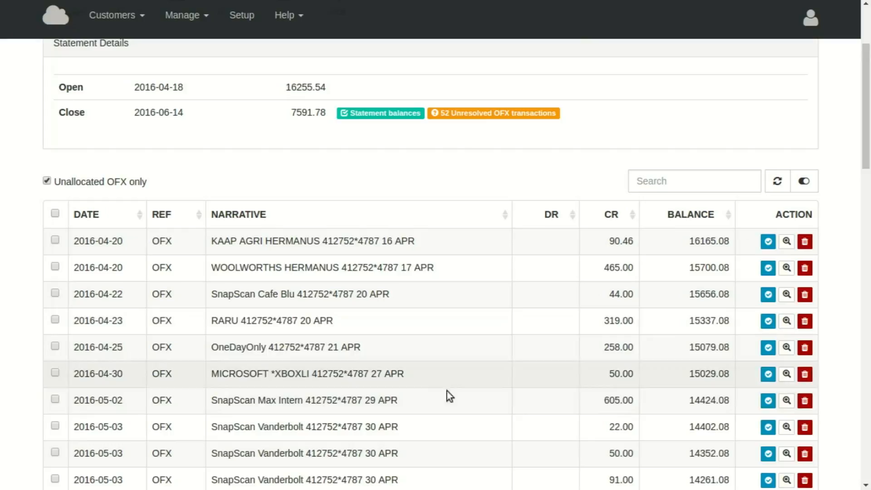
Step: Start posting the 2016-04-30 MICROSOFT *XBOXLI transaction with a new contra account, CREDITOR-0000-MICROSOFT
left_click(767, 376)
left_click(227, 150)
type("micr")
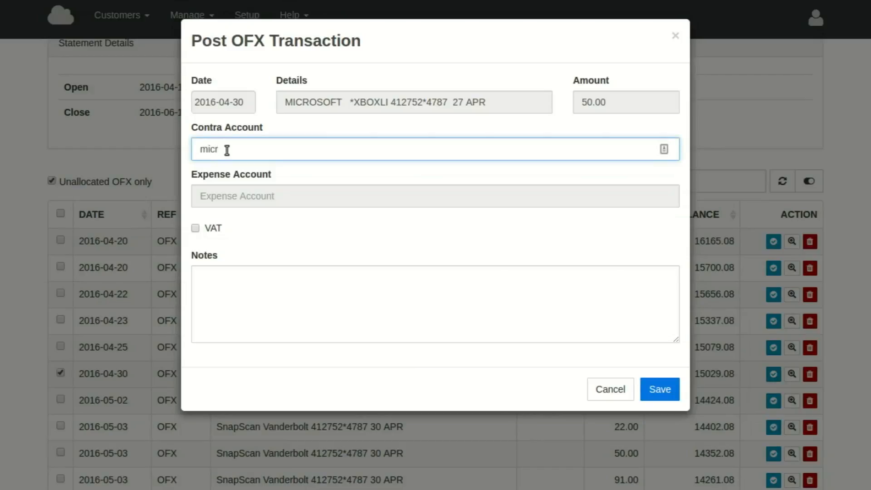
key("BackSpace")
key("BackSpace")
key("BackSpace")
key("BackSpace")
type("creditor-000")
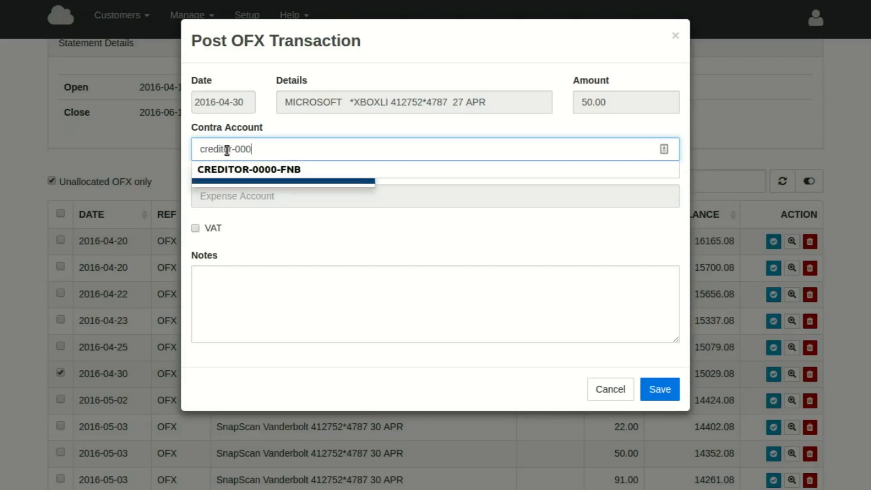
type("0-MICR")
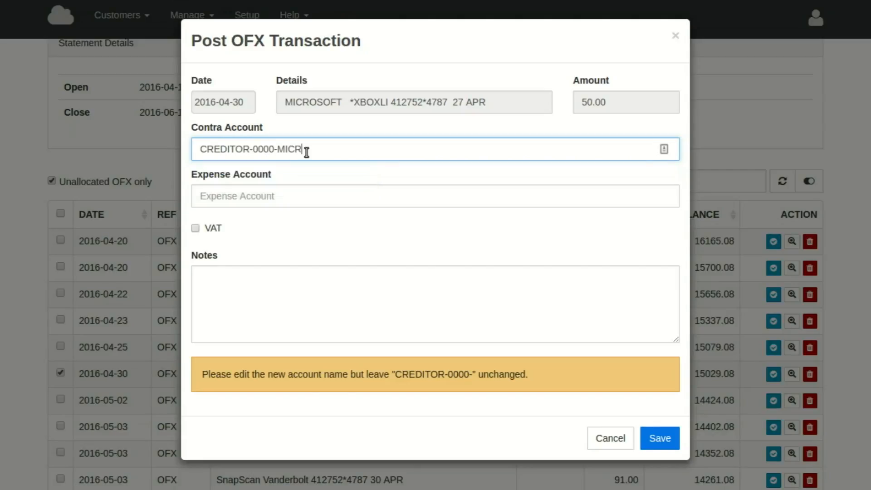
type("OSOFT")
Step: Assign the new expense account EXPENSE-0000-XBOX LIVE to the Microsoft transaction and save the posting
left_click(270, 197)
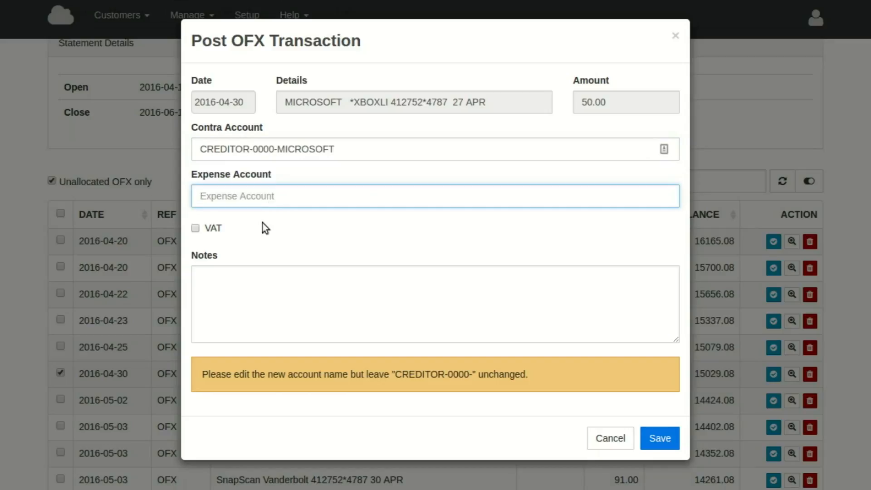
type("E")
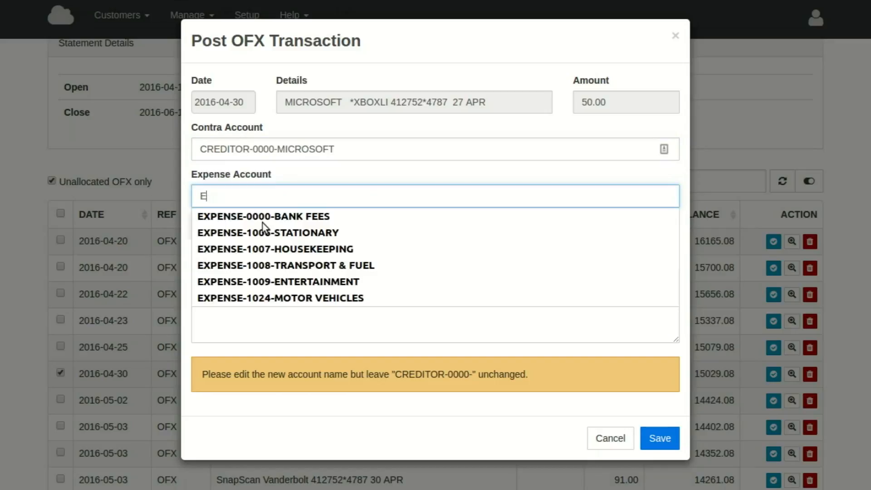
type("XPENSE-00")
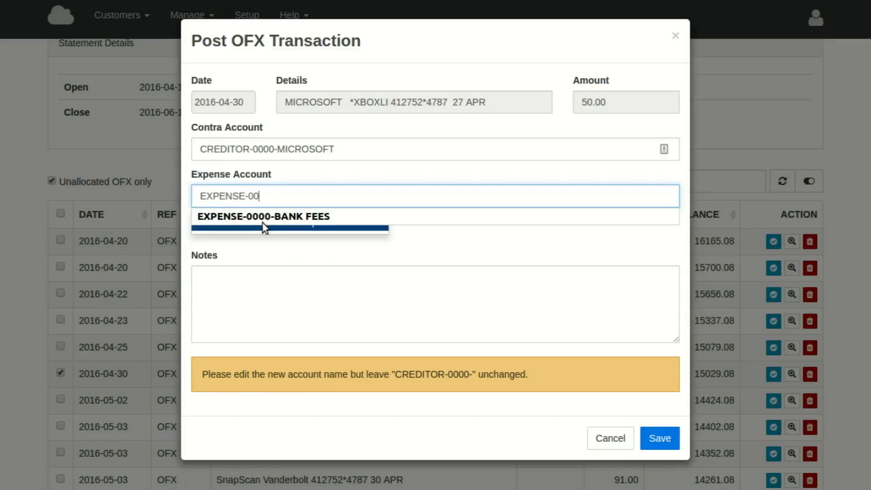
type("00-XBO")
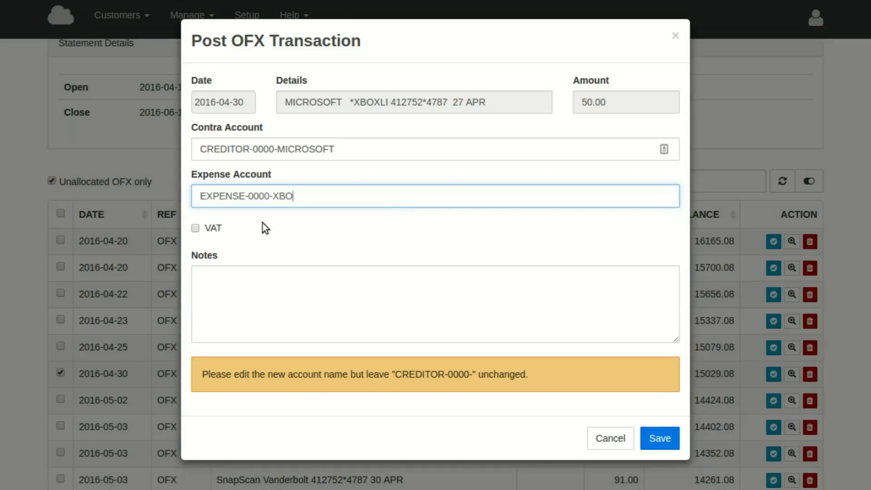
type("X LIVE")
left_click(659, 440)
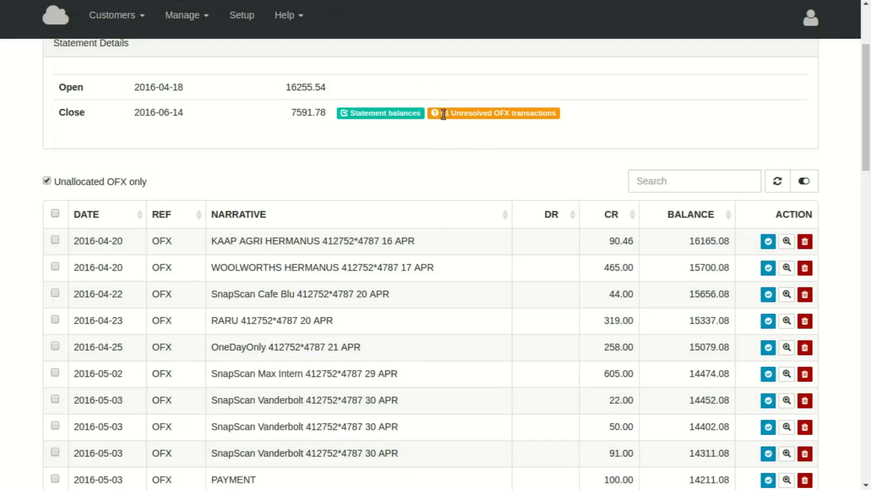
Step: Search the unallocated transactions for "xbox" and post the 2016-05-30 match to CREDITOR-1012-MICROSOFT and EXPENSE-1013-XBOX LIVE
left_click(640, 180)
type("x")
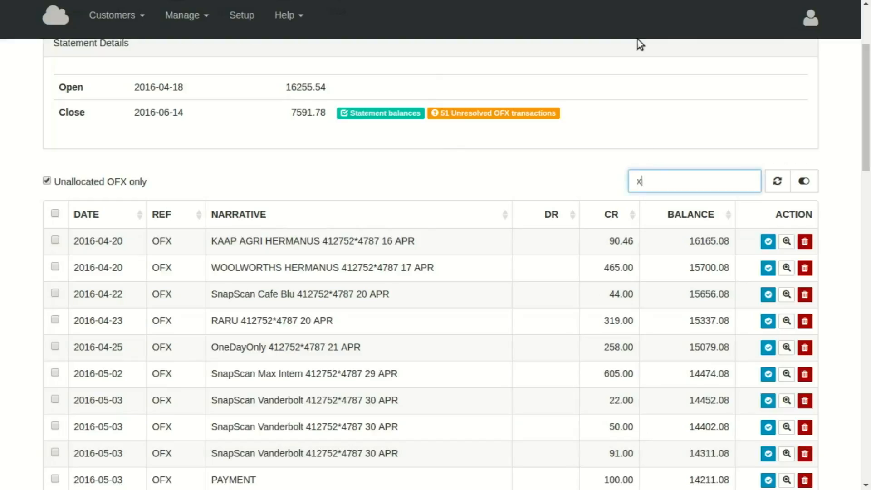
type("box")
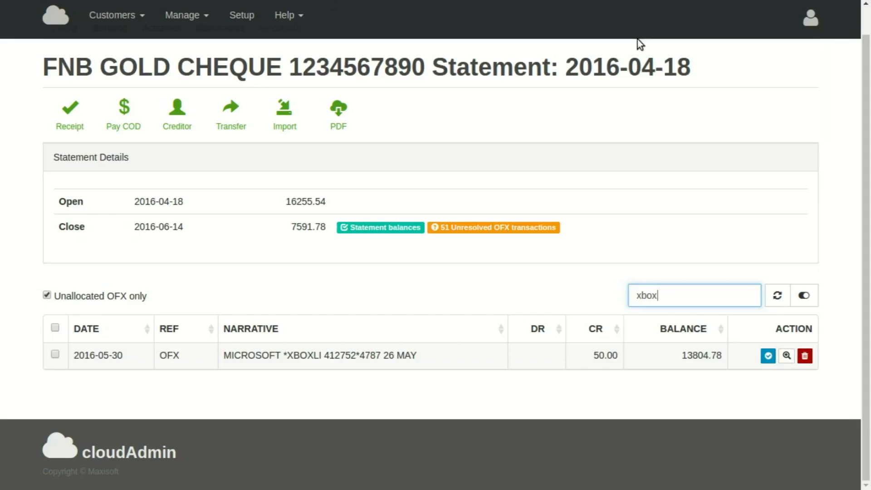
left_click(767, 356)
left_click(379, 156)
type("micr")
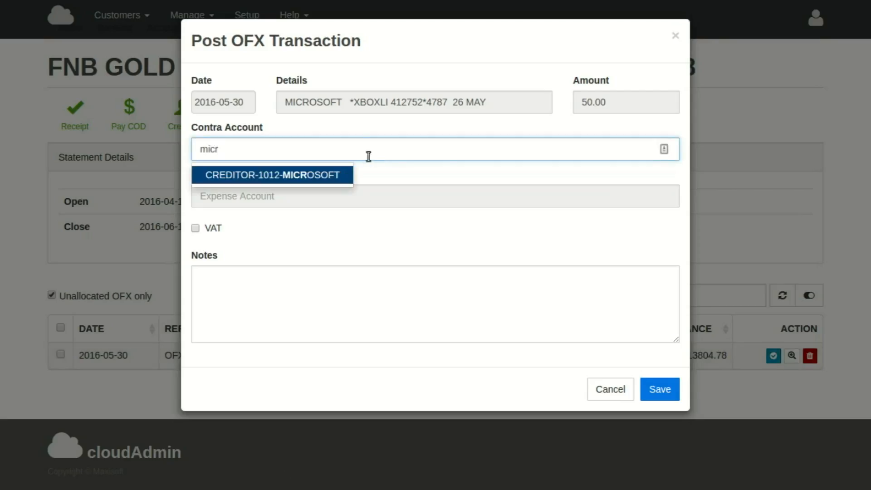
left_click(329, 177)
left_click(299, 190)
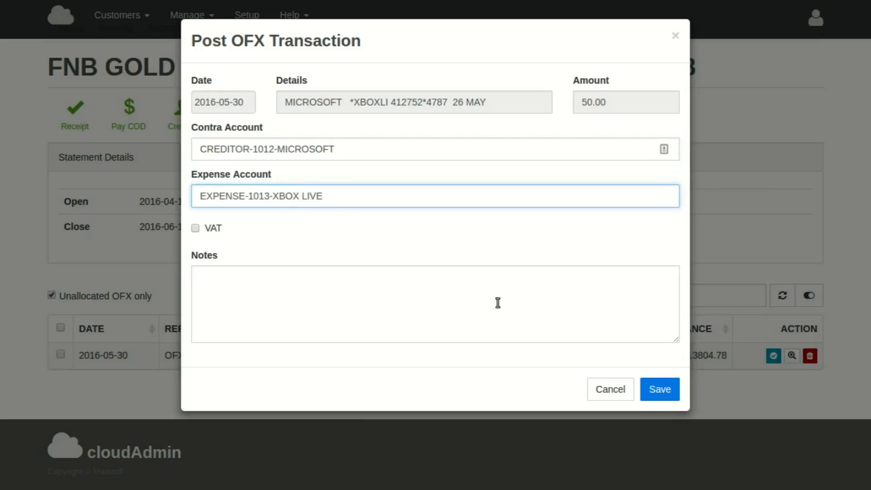
left_click(654, 392)
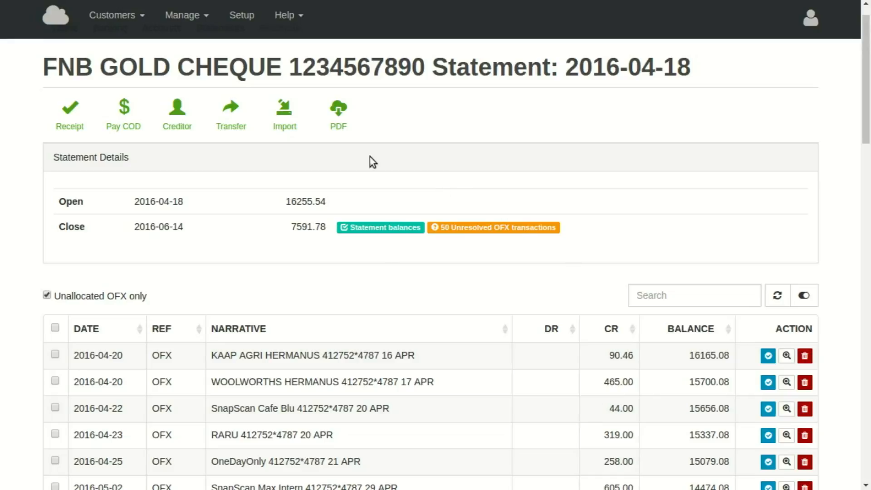
Step: Review the creditors and expense accounts lists in the system setup for the newly created accounts
left_click(242, 16)
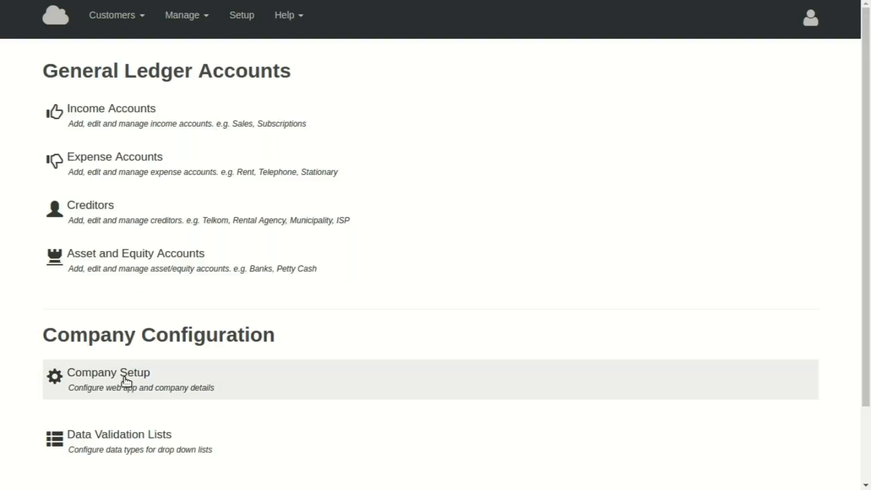
left_click(118, 213)
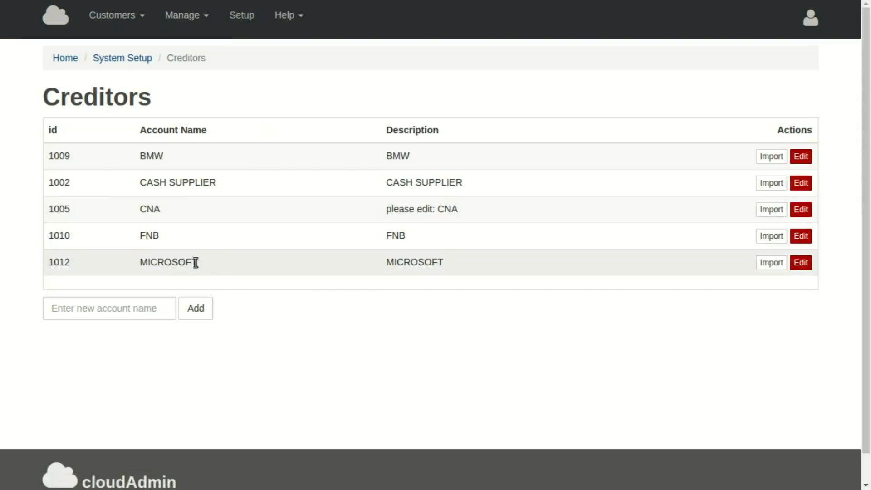
left_click(127, 59)
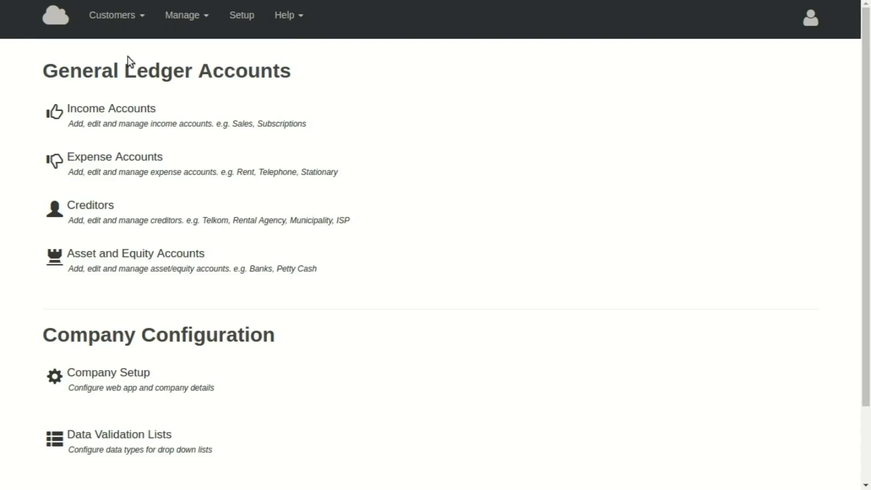
left_click(115, 166)
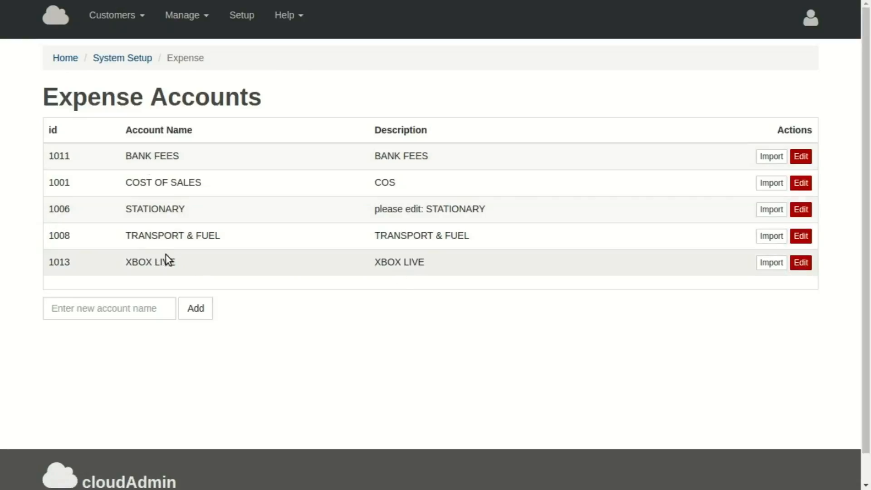
Step: Reopen the FNB Gold Cheque statement with reference 2016-04-18 for reconciliation
left_click(184, 17)
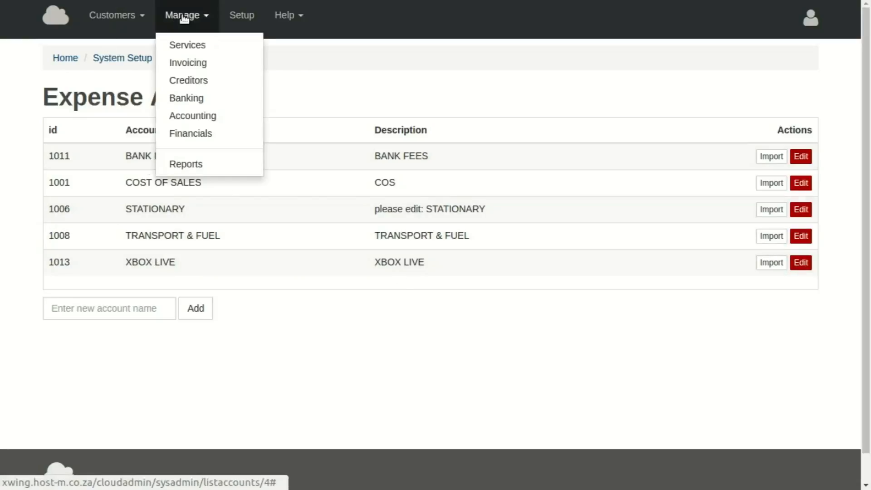
left_click(186, 100)
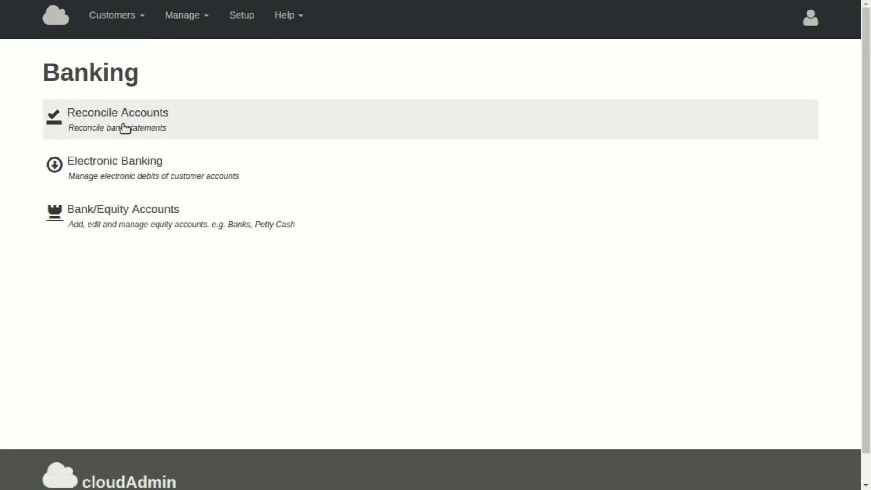
left_click(420, 125)
left_click(784, 157)
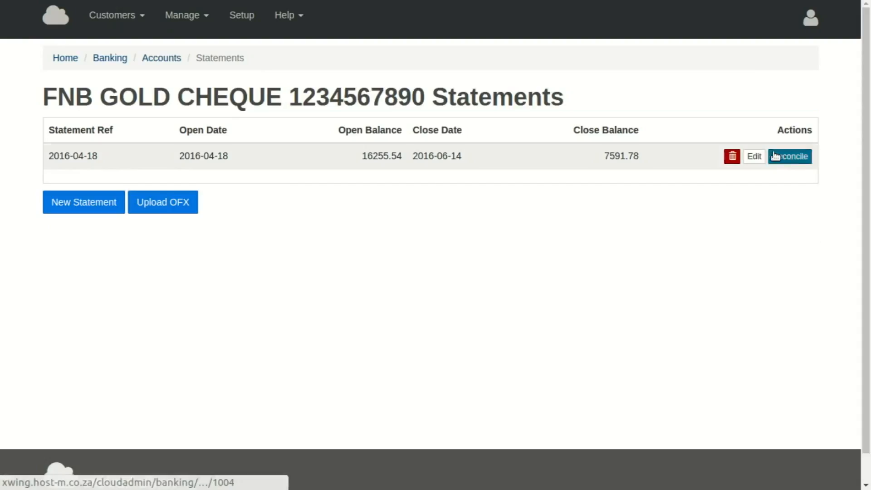
left_click(776, 156)
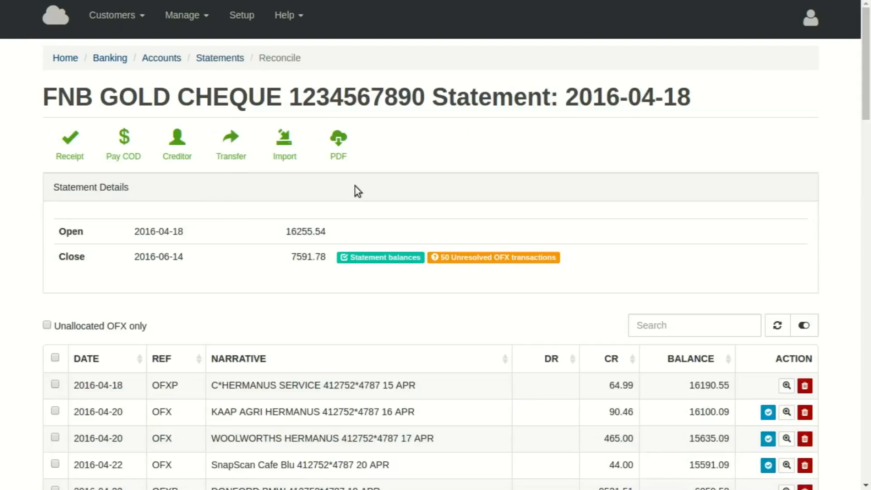
Step: Limit the statement's transaction list to unallocated OFX entries only
scroll(358, 190, "down", 5)
scroll(603, 254, "down", 9)
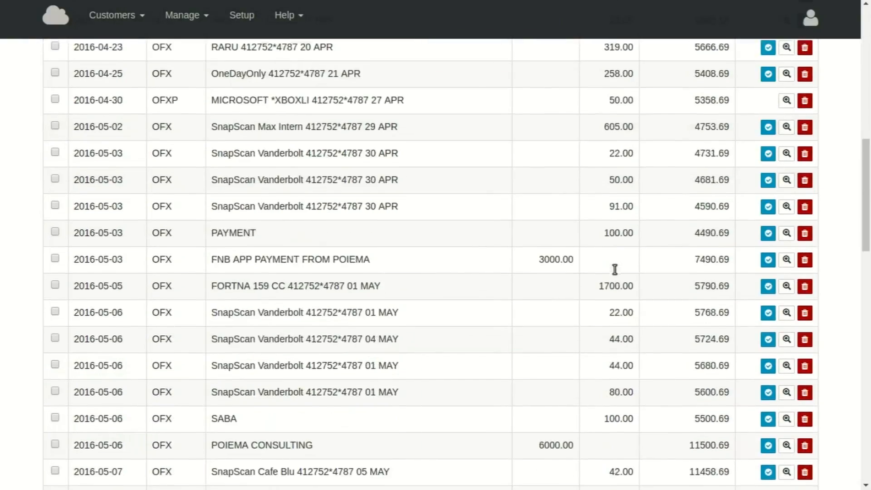
scroll(614, 270, "down", 20)
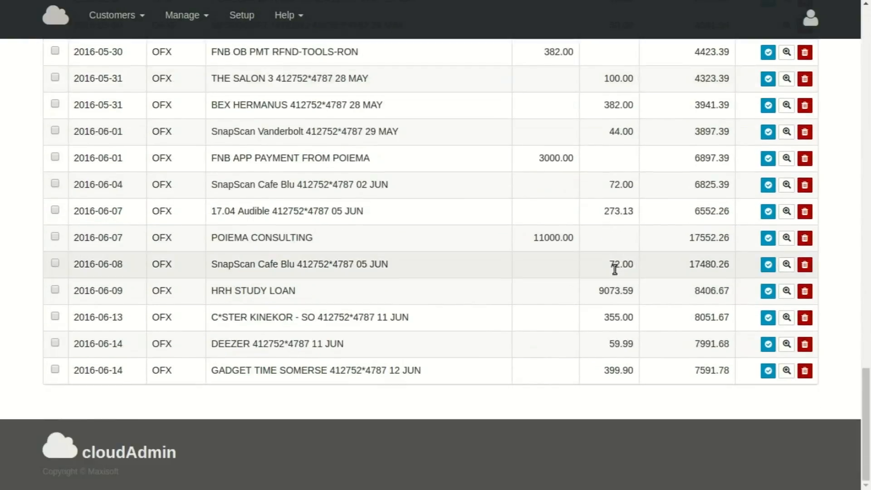
scroll(615, 270, "up", 20)
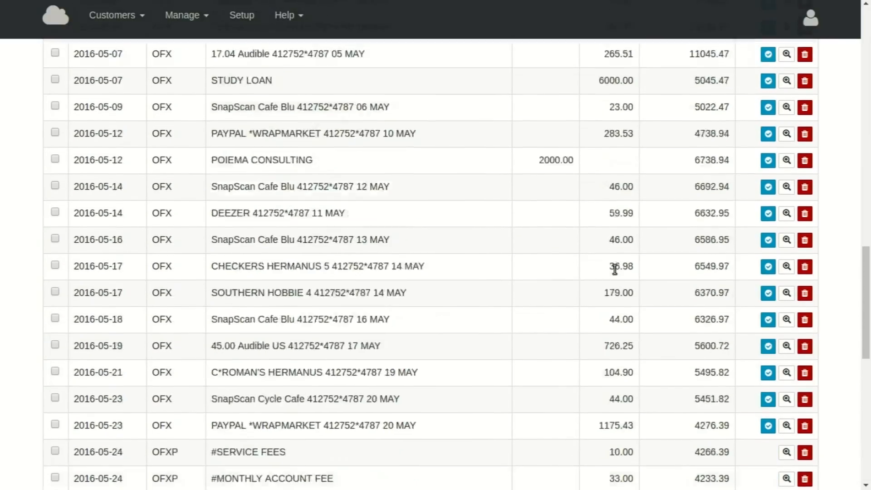
scroll(614, 269, "up", 4)
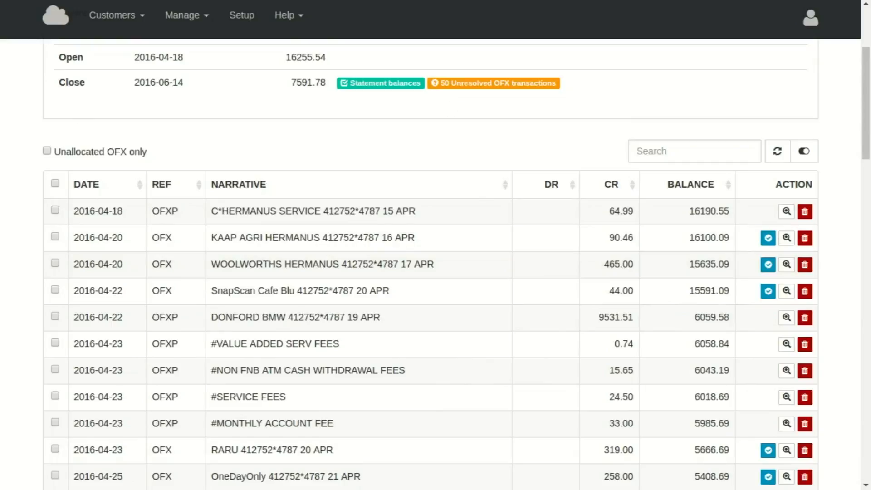
double_click(49, 152)
left_click(48, 151)
Step: Search the unallocated transactions for "vander" and select all of the matching SnapScan Vanderbolt entries
scroll(359, 243, "down", 3)
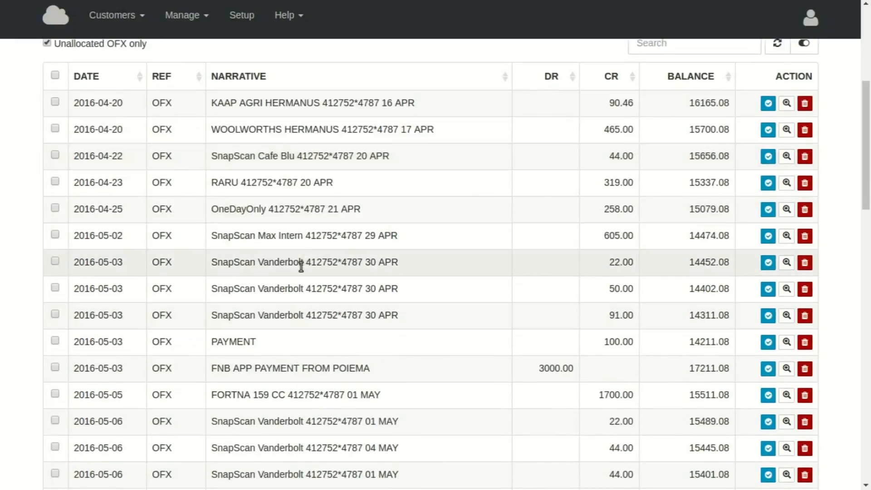
scroll(295, 267, "up", 5)
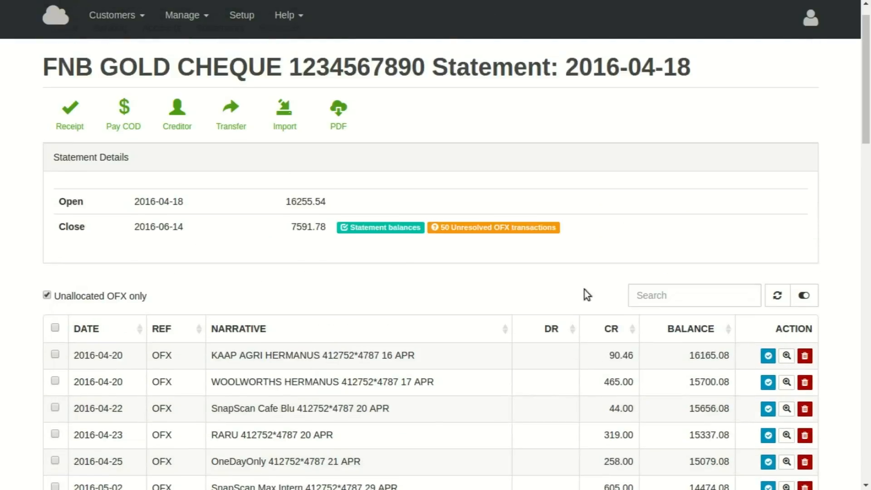
left_click(666, 302)
type("vander")
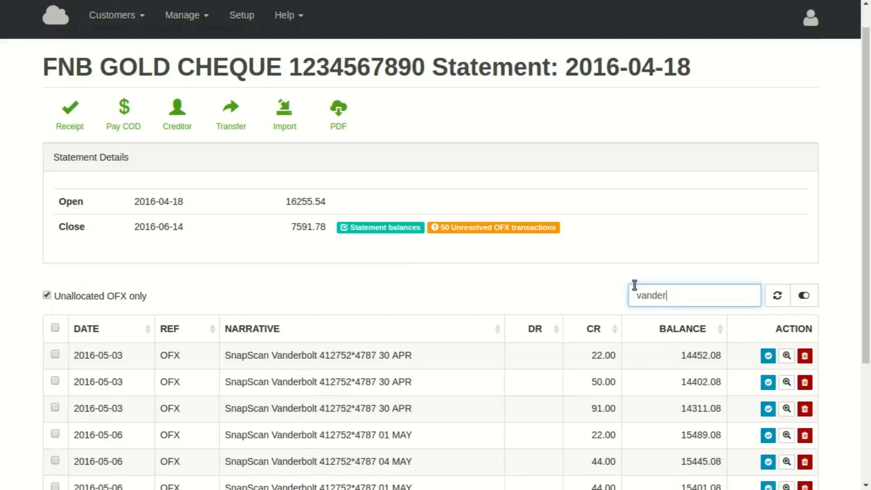
scroll(516, 295, "down", 4)
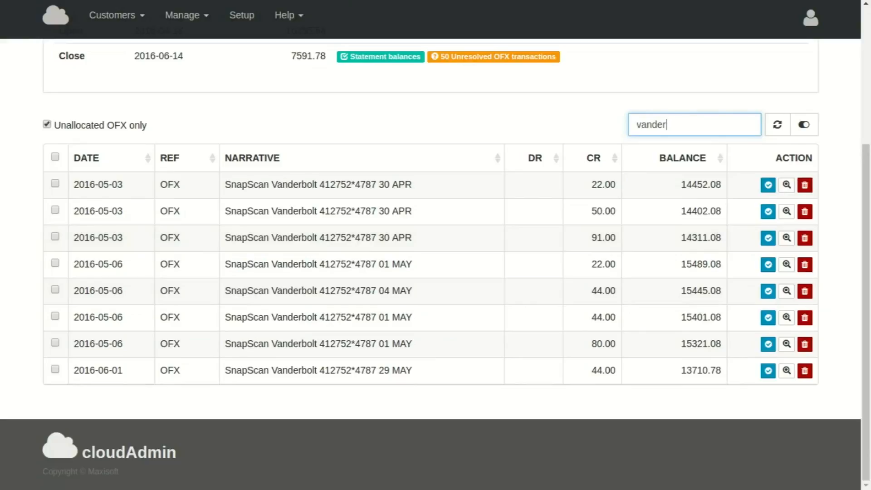
left_click(55, 157)
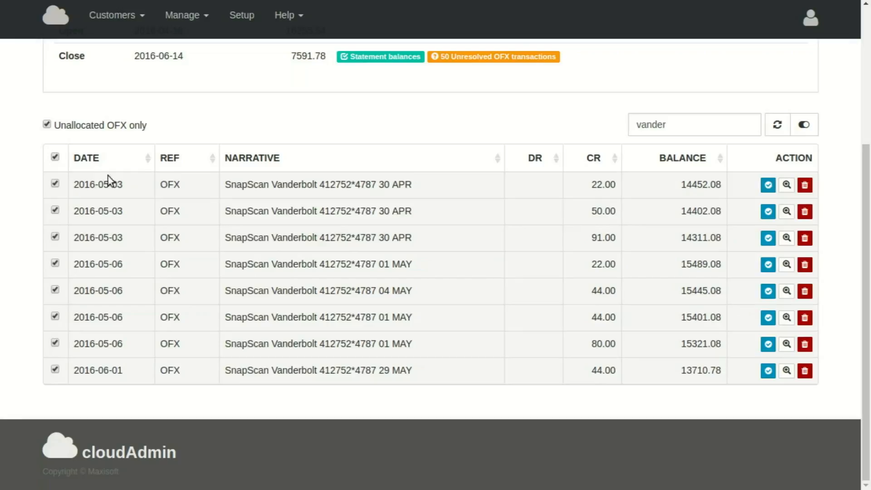
Step: Start posting the selected Vanderbolt transactions together, with the new creditor CREDITOR-0000-VAN DER BOLT as contra account
left_click(768, 185)
left_click(237, 154)
type("CRED")
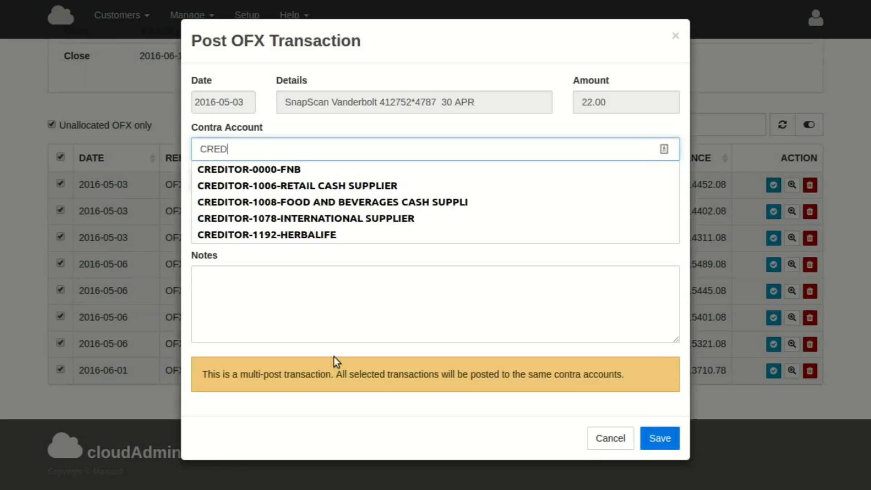
type("ITOR-00")
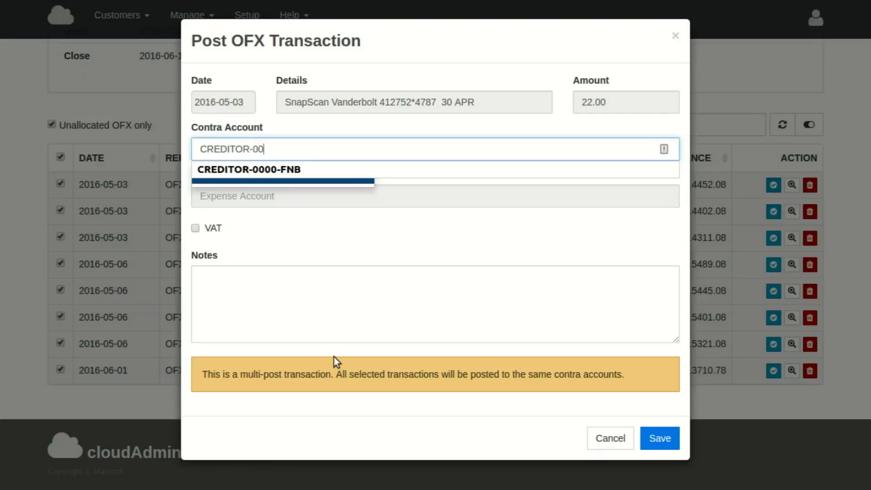
type("00-V")
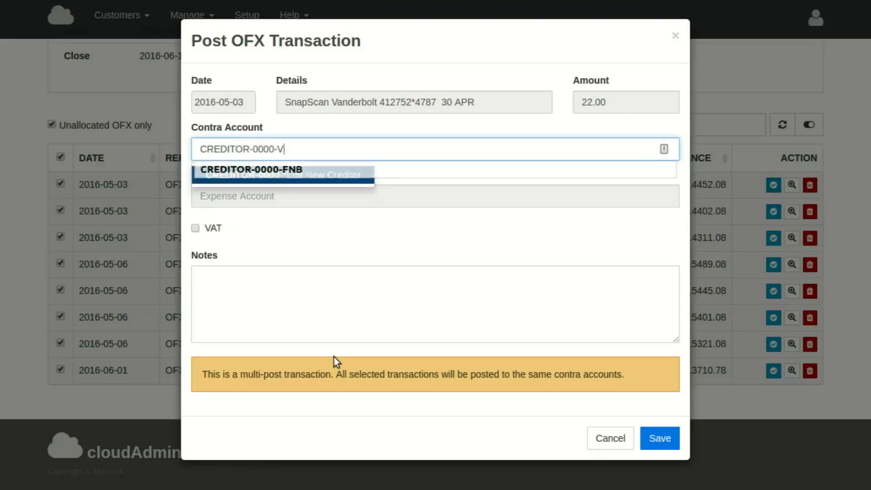
type("AN DER BOLT")
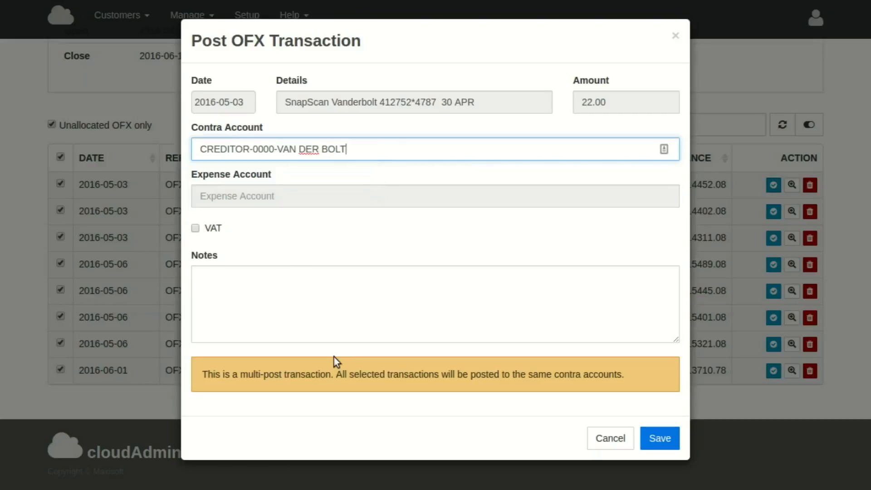
key("Tab")
Step: Assign the new expense account EXPENSE-0000-ENTERTAINMENT to the multi-post transaction and save the posting
type("ent")
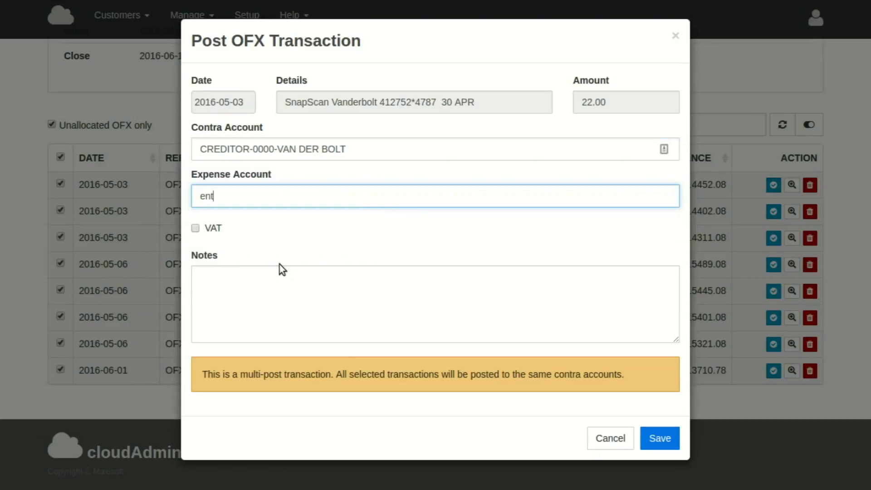
type("e")
key("BackSpace")
key("BackSpace")
key("BackSpace")
key("BackSpace")
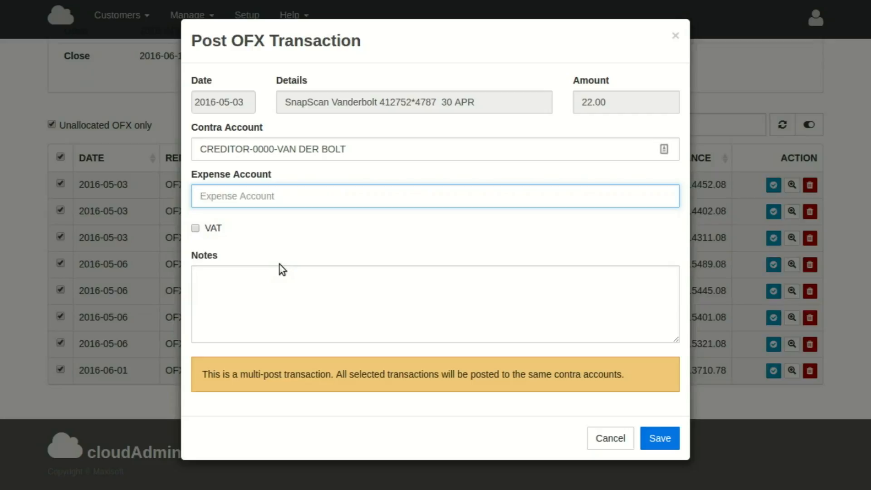
type("EXPENSE")
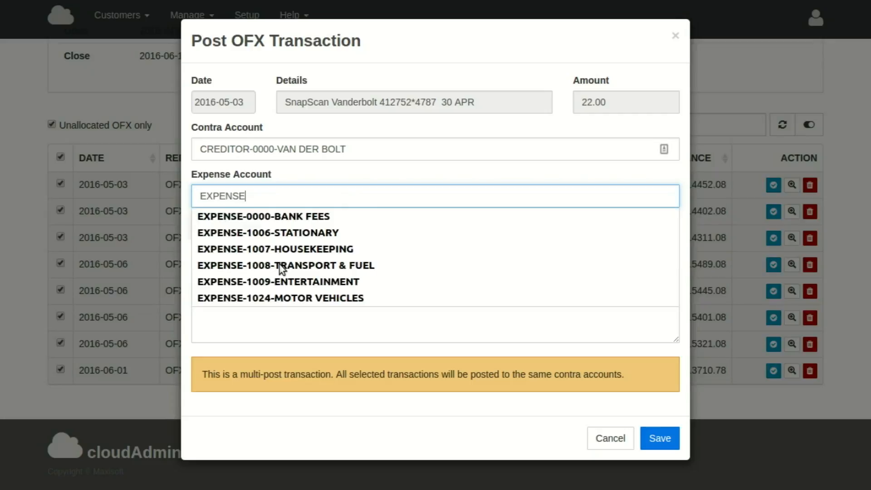
type("-0000")
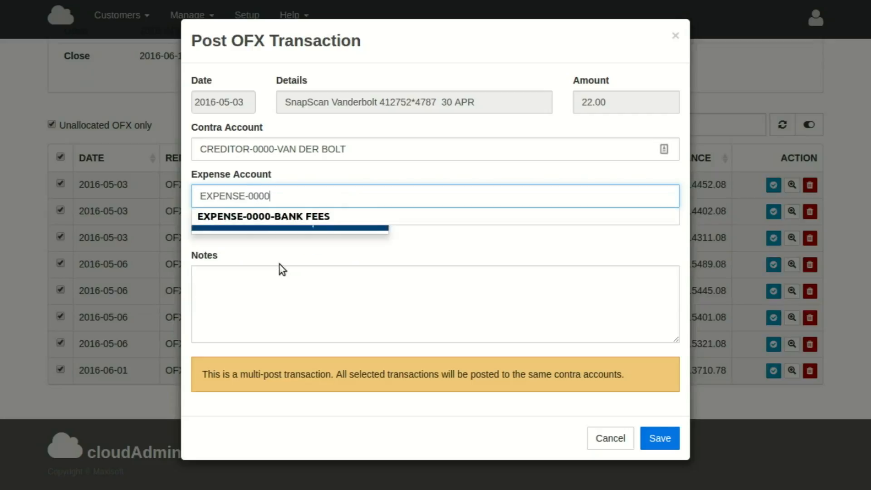
type("-ENTER")
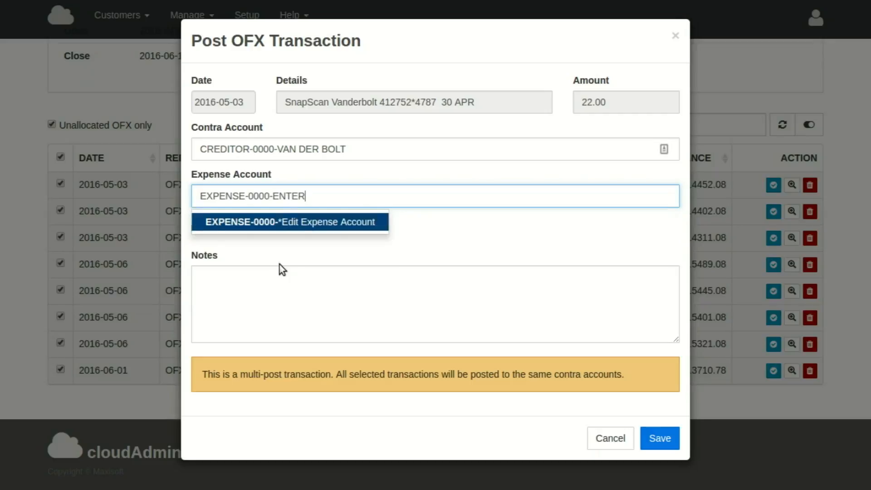
type("TAINMENT")
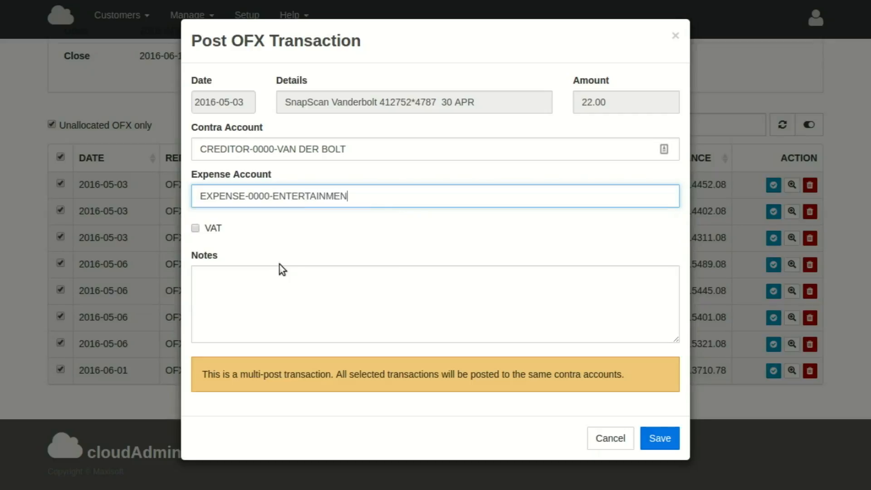
left_click(659, 438)
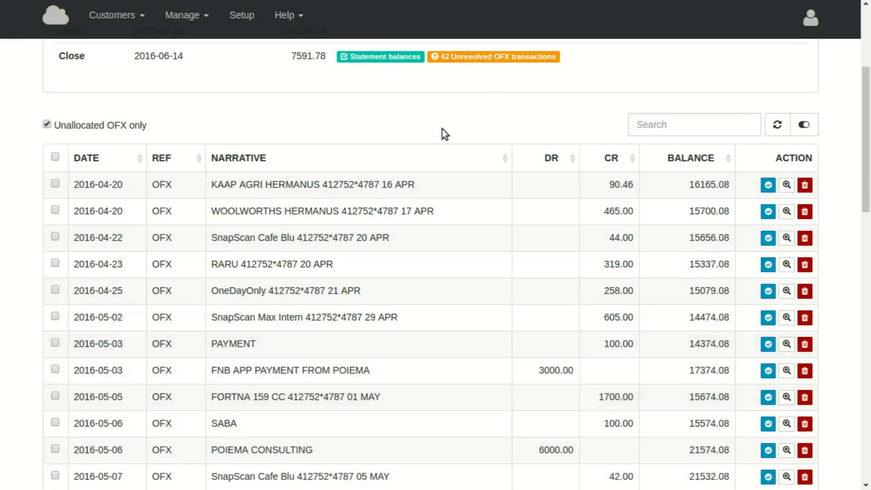
Step: Review the remaining unallocated transactions and the unresolved OFX count on the statement
scroll(442, 131, "up", 1)
scroll(442, 132, "down", 2)
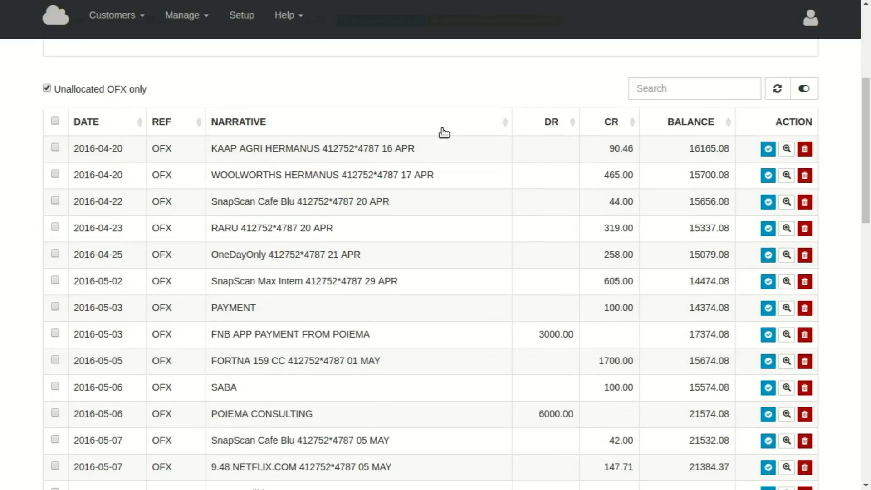
scroll(444, 133, "down", 15)
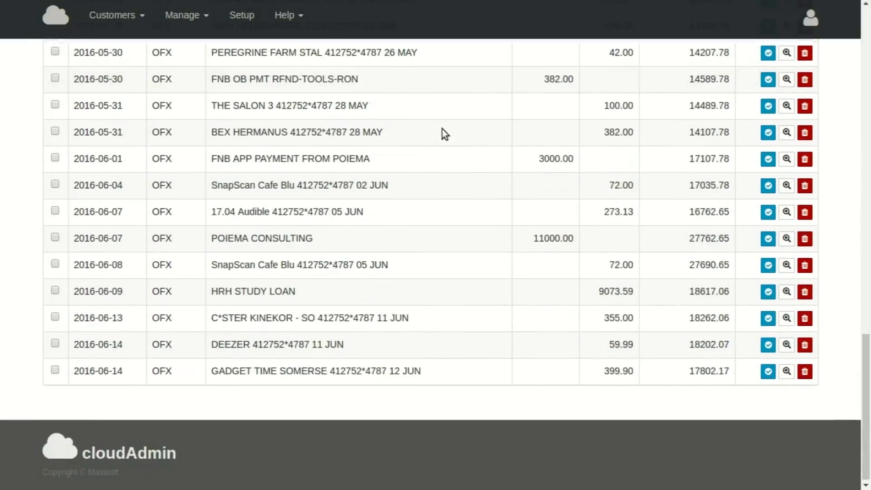
scroll(444, 133, "up", 18)
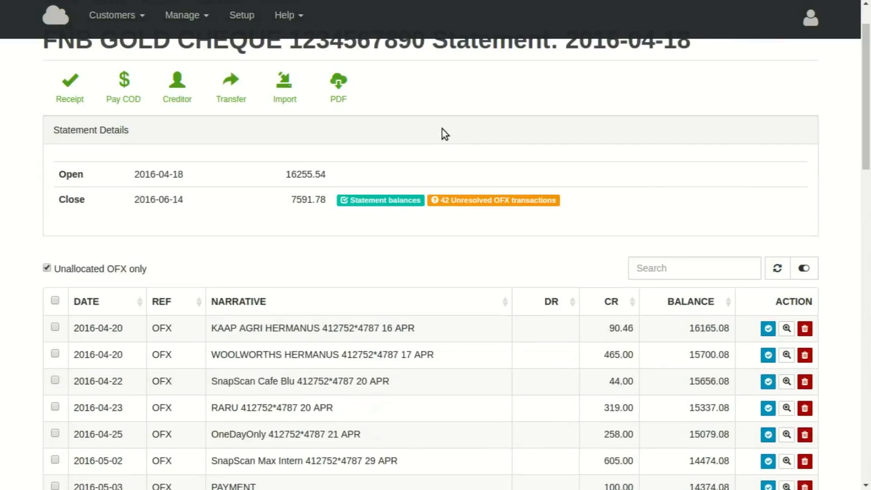
scroll(358, 228, "down", 8)
scroll(360, 227, "up", 6)
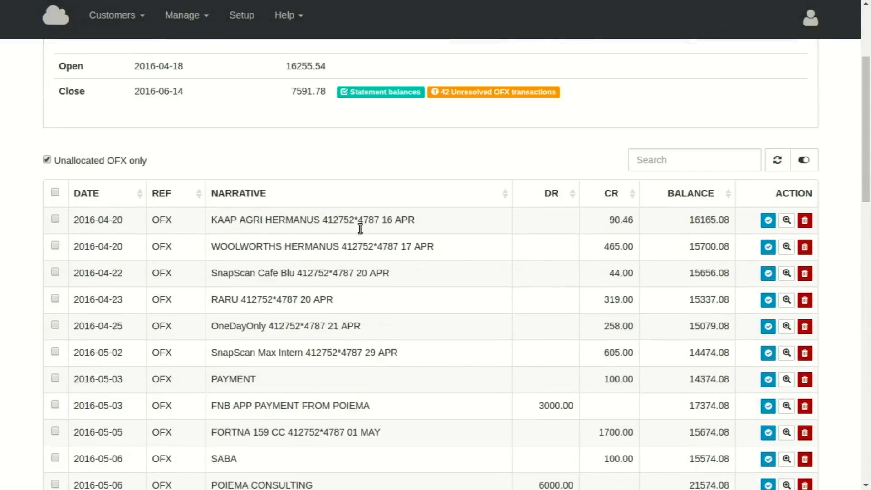
scroll(360, 228, "up", 3)
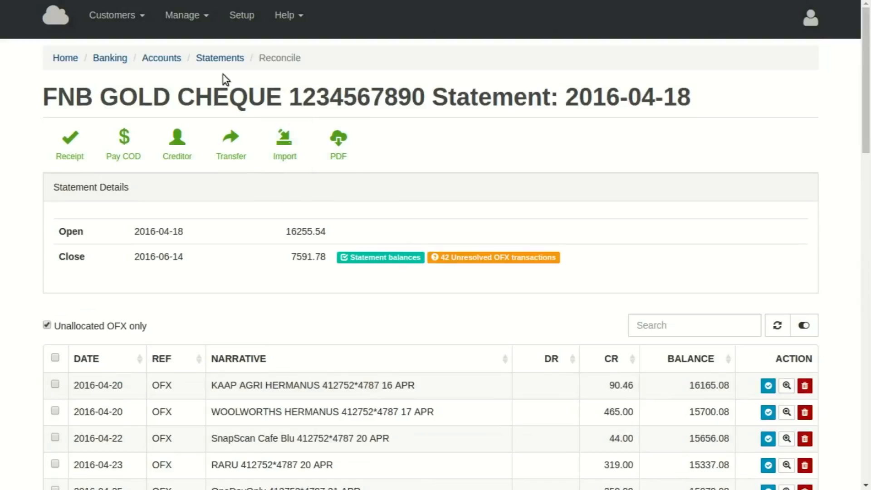
Step: Return to the account's statements and start a new manual statement with reference 2016-06-16
left_click(232, 61)
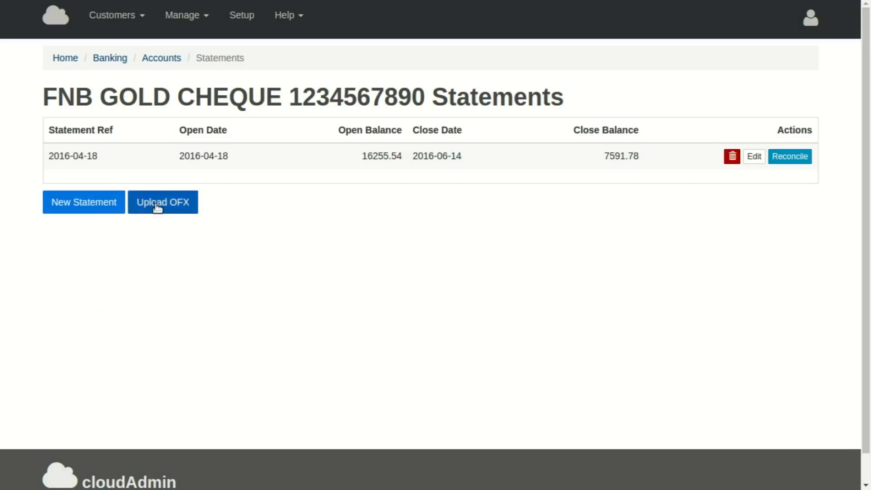
left_click(101, 203)
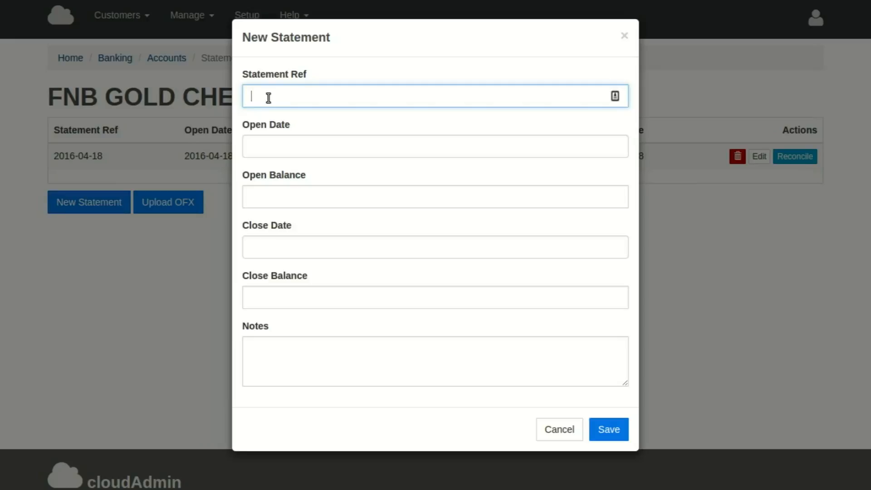
type("2016-")
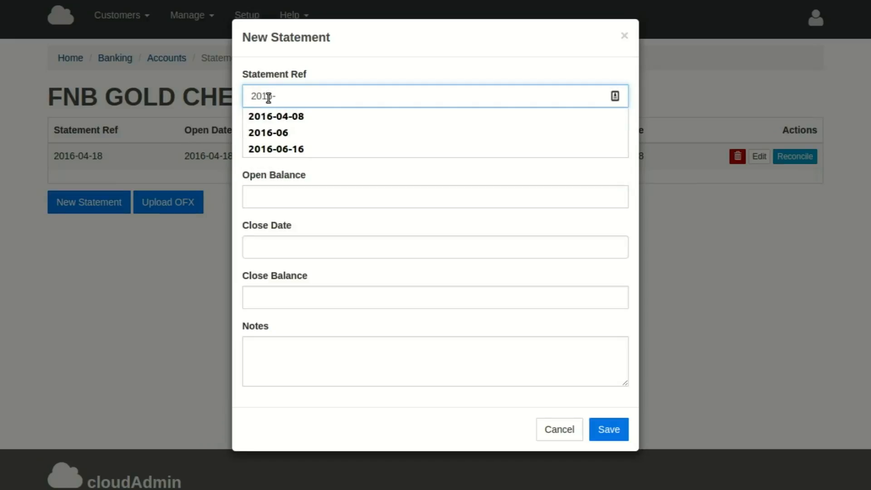
type("06-16")
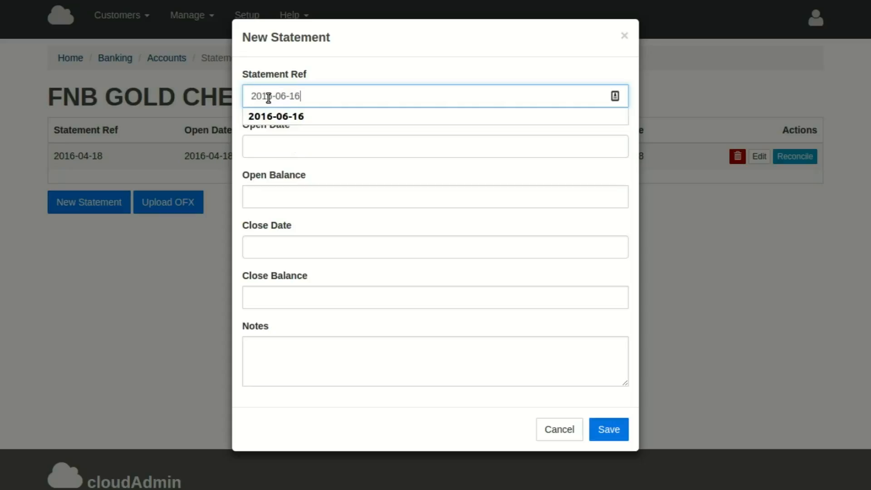
Step: Set the new statement's open date to 2016-06-16
left_click(352, 146)
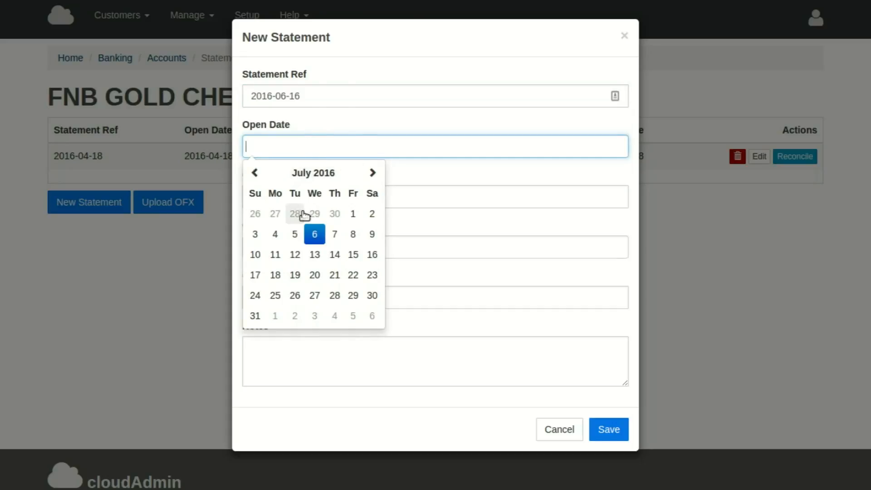
left_click(255, 173)
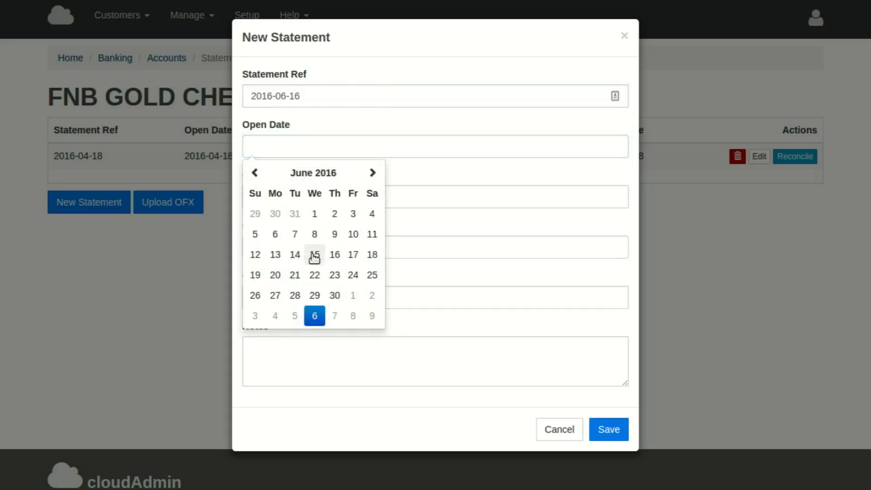
left_click(335, 254)
left_click(399, 127)
Step: Set the new statement's open balance to 7214 and its close date to 2016-07-06
left_click(294, 198)
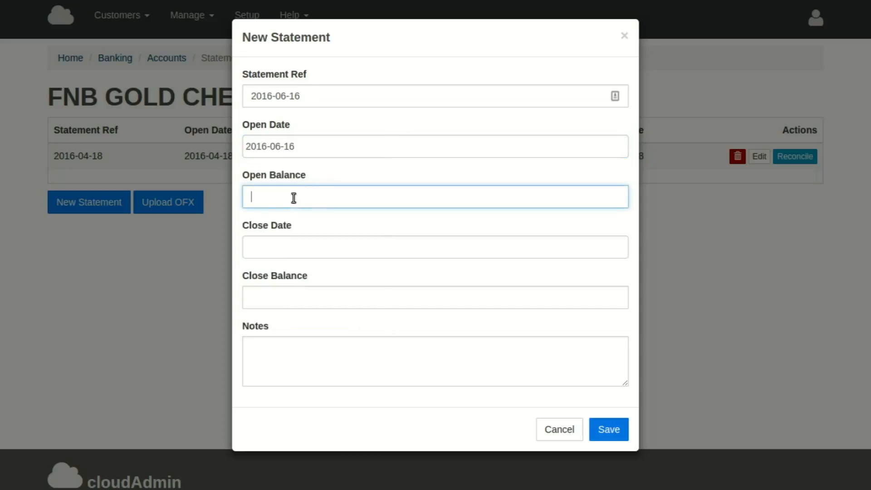
type("72")
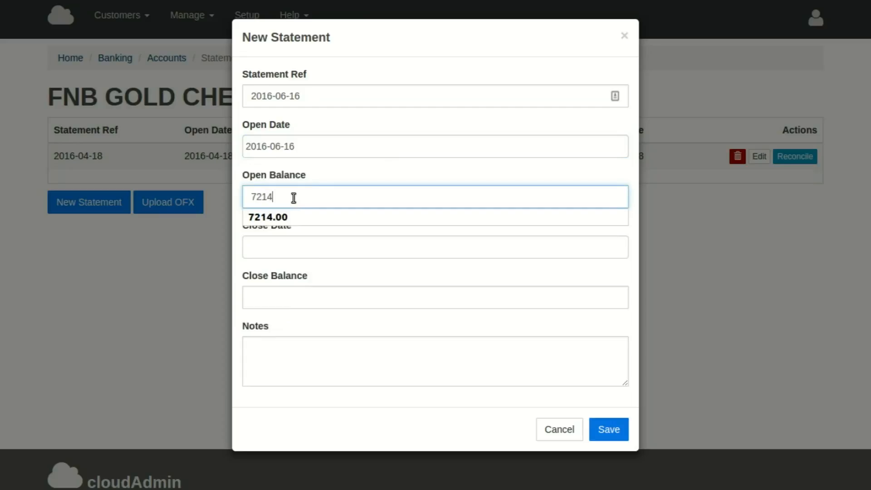
type("14")
left_click(312, 246)
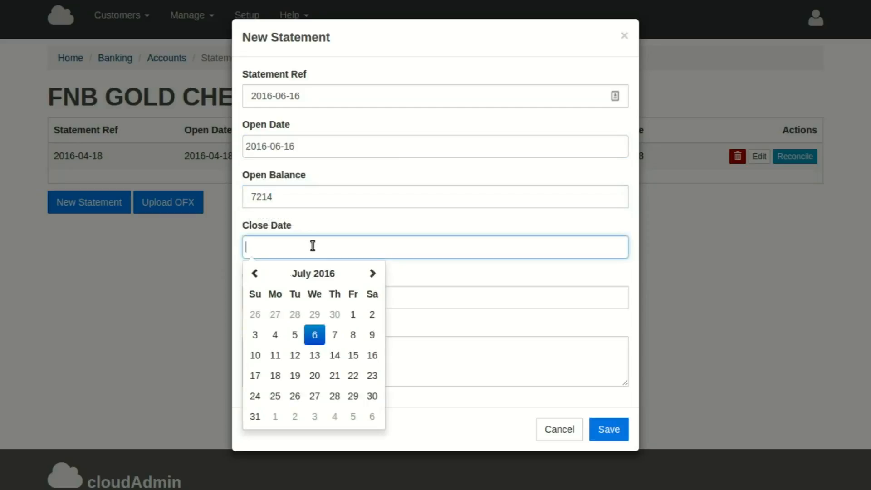
left_click(315, 335)
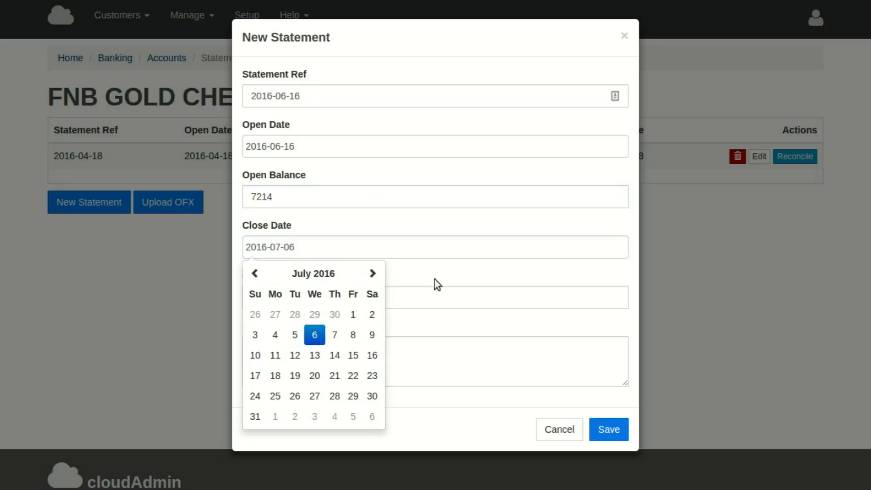
Step: Set the new statement's close balance to 7770 and save the statement
left_click(322, 299)
type("7770")
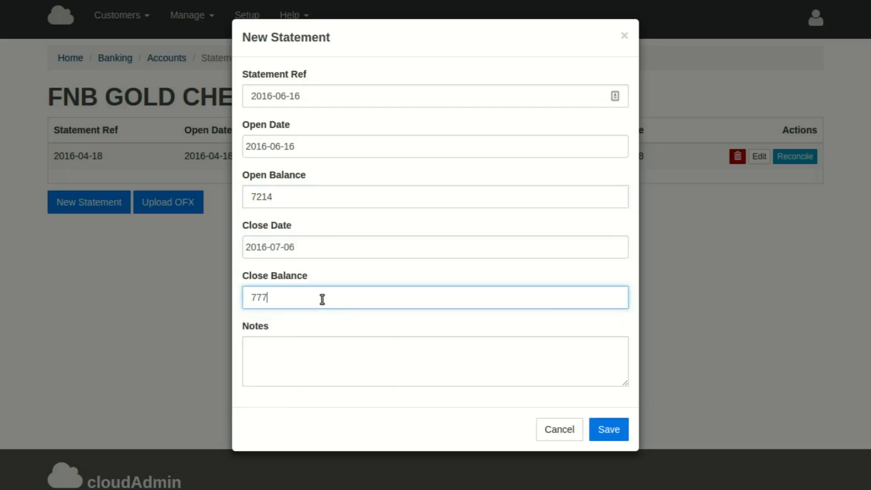
left_click(608, 431)
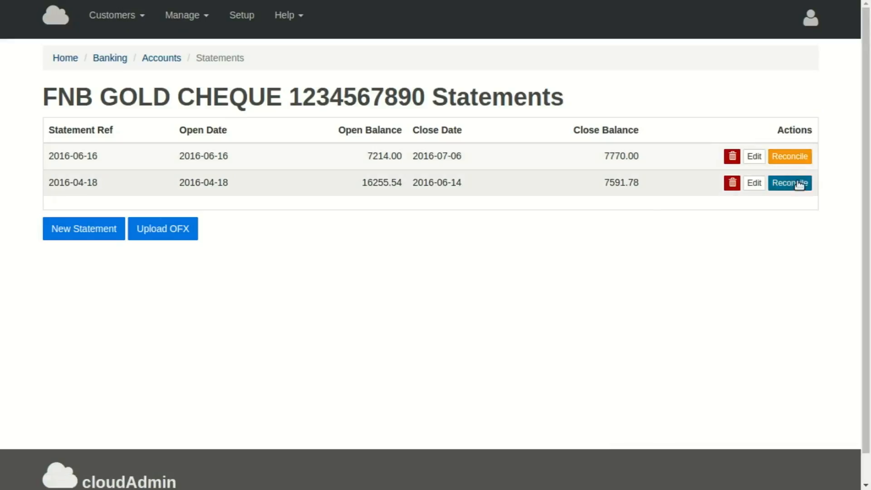
Step: Check the 2016-04-18 statement, return to the statements list, and open the 2016-06-16 statement for reconciliation
left_click(778, 189)
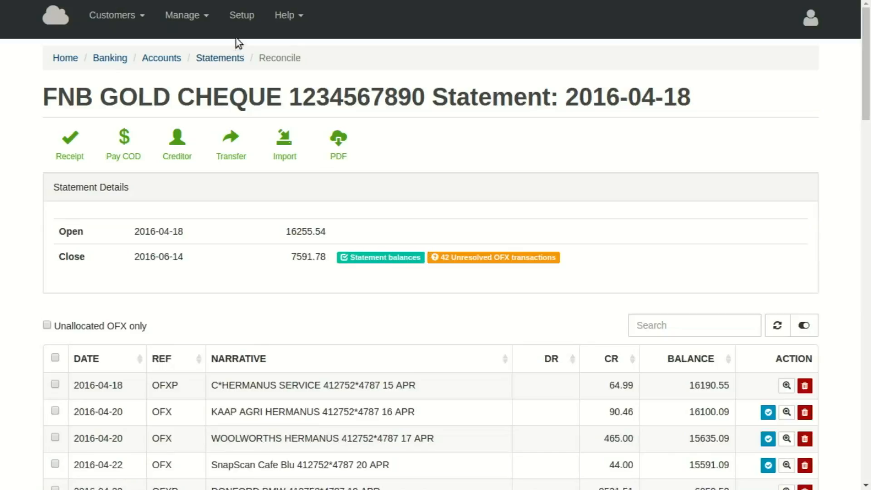
left_click(225, 59)
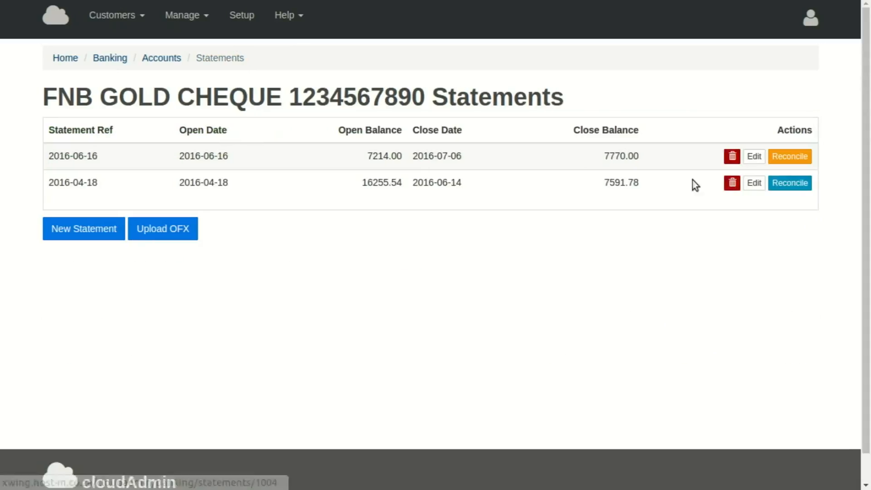
left_click(783, 161)
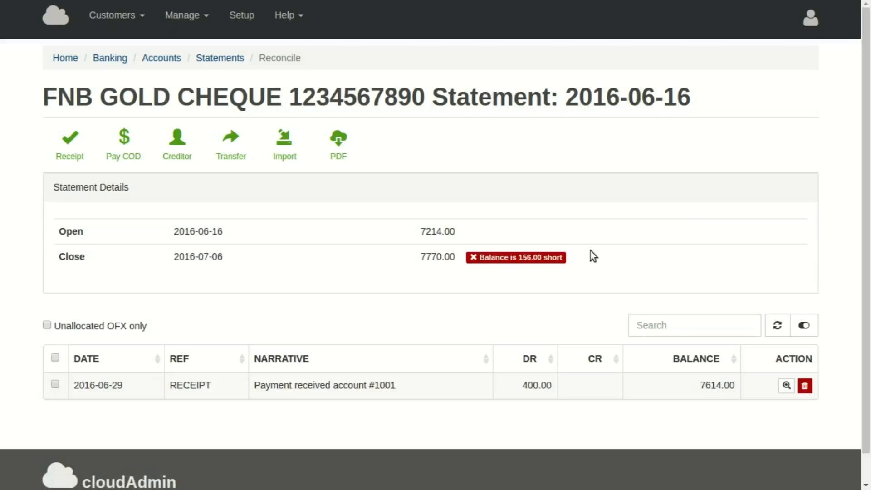
Step: Start a debtor receipt on the statement and select the debtor by account number
scroll(591, 251, "down", 1)
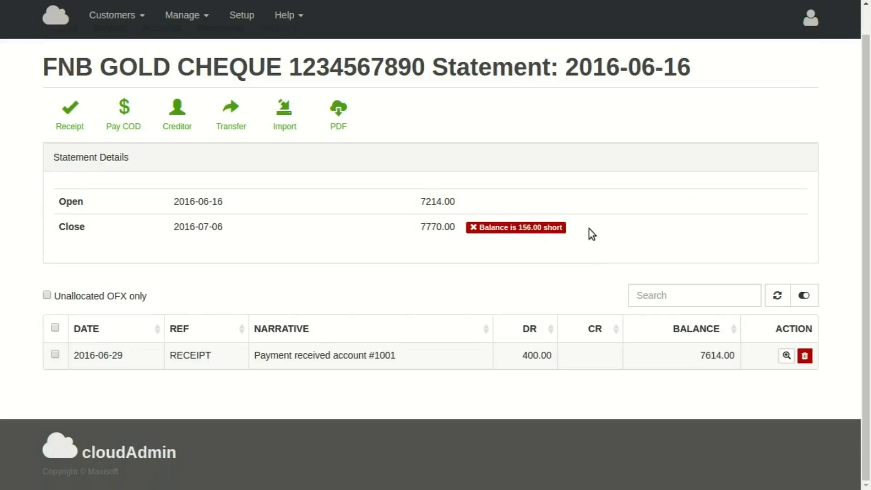
left_click(68, 126)
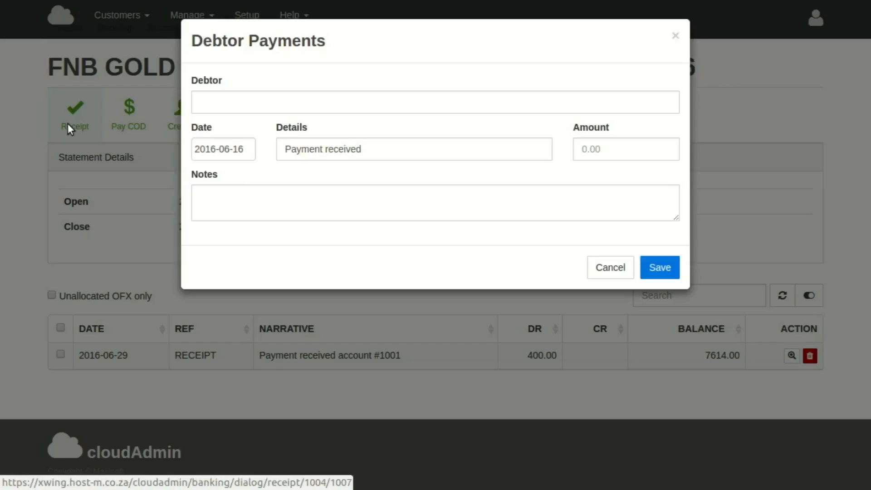
left_click(214, 105)
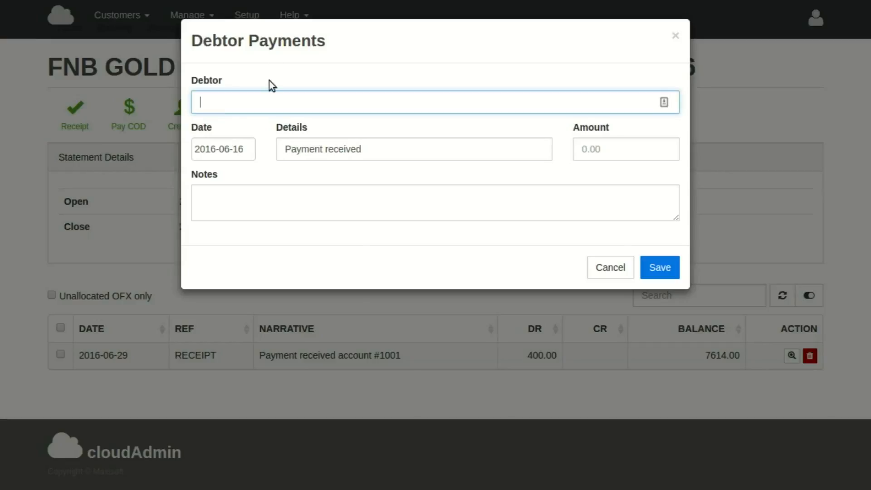
type("1002")
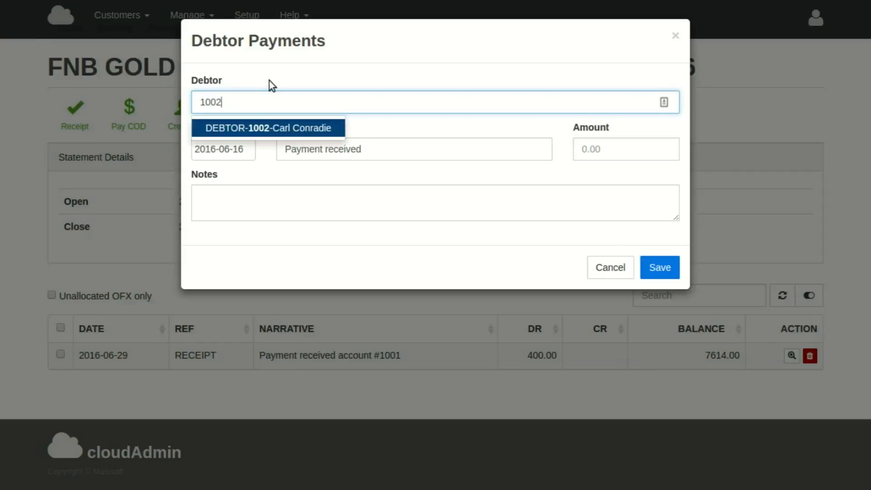
left_click(268, 129)
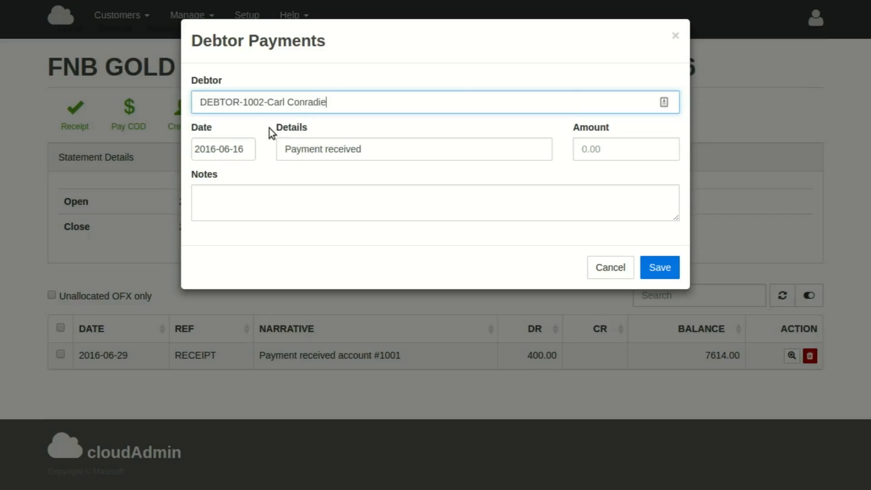
Step: Set the debtor payment's date to 2016-06-30 and its amount to 600, and save the receipt
left_click(251, 151)
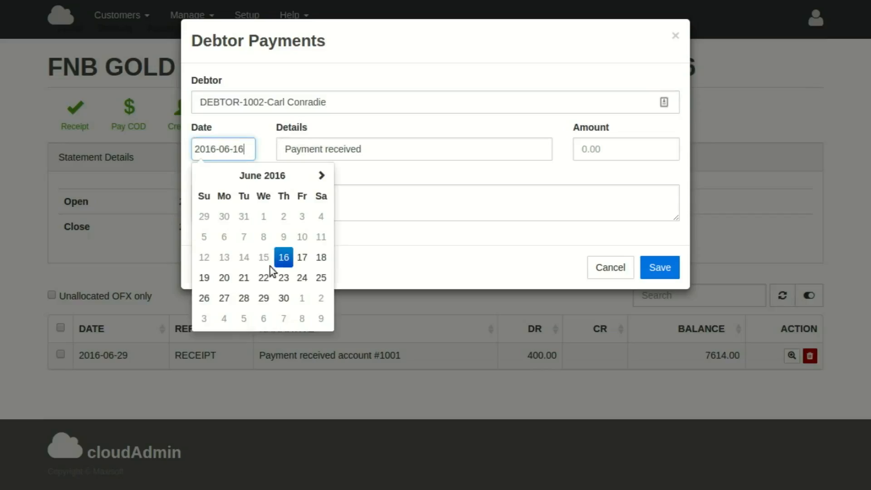
left_click(243, 277)
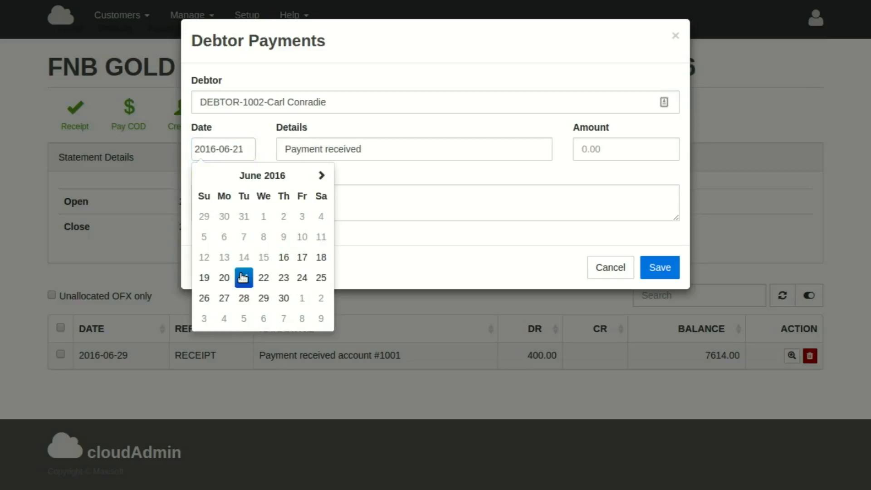
left_click(284, 298)
left_click(610, 150)
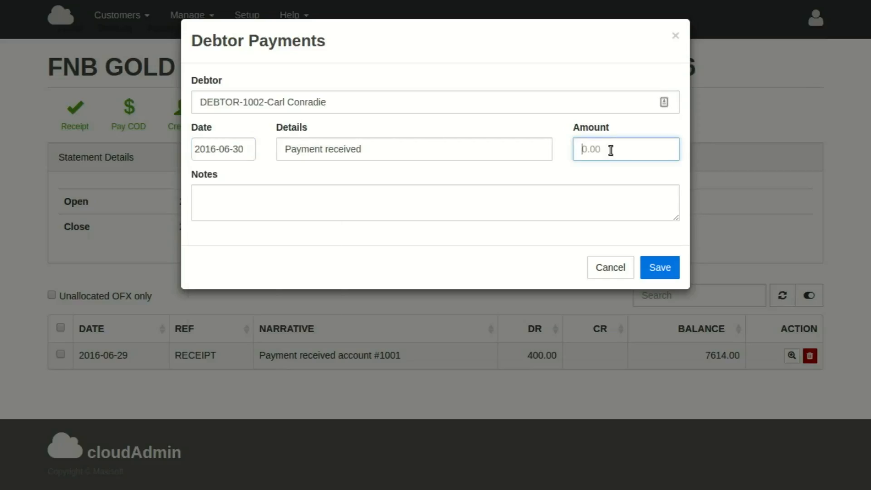
type("600")
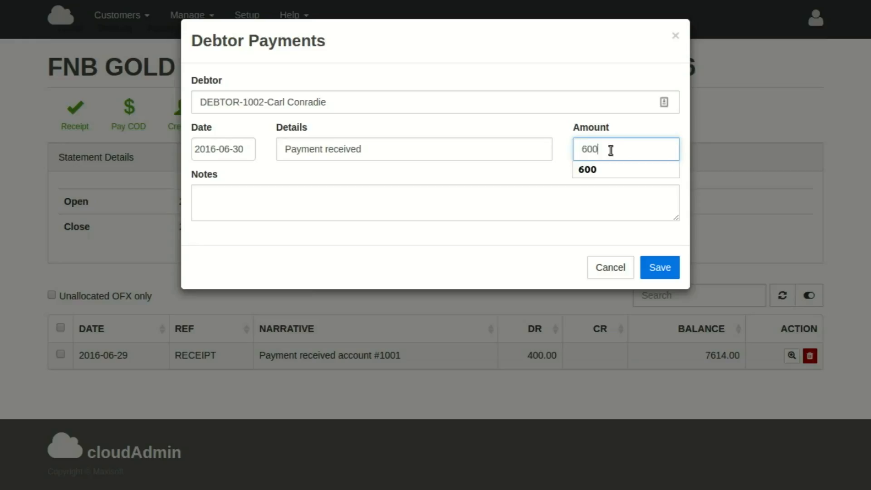
left_click(662, 267)
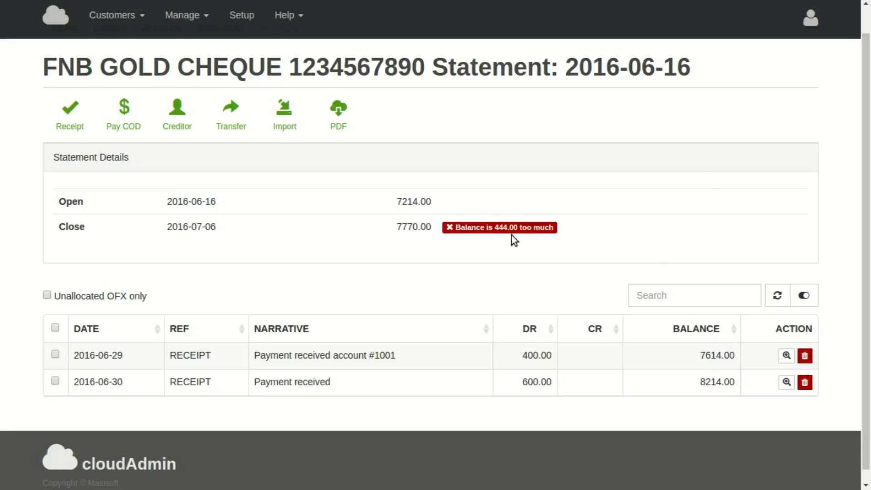
Step: Start a COD expense with the details "BMW Disk" and an amount of 114
left_click(124, 117)
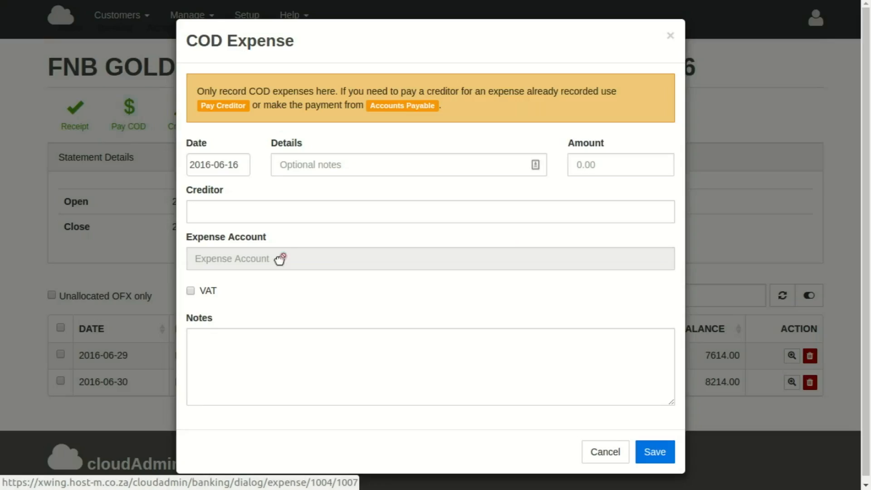
left_click(302, 169)
type("BMW")
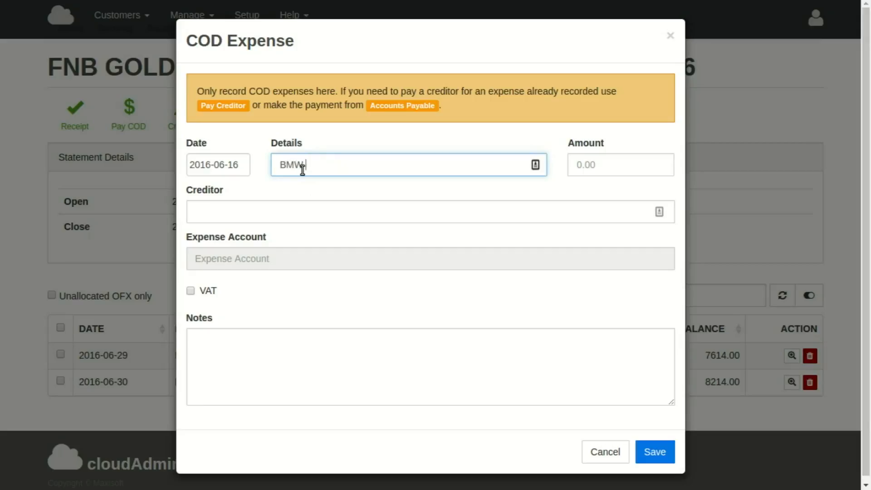
type(" Disk")
left_click(626, 166)
type("114")
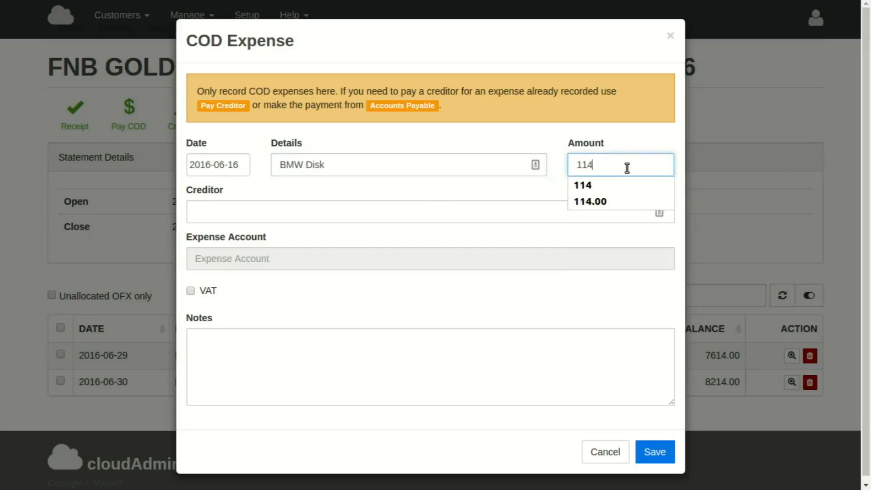
Step: Assign the BMW Disk expense to creditor BMW under TRANSPORT & FUEL, apply VAT, and save it
left_click(240, 216)
type("bmw")
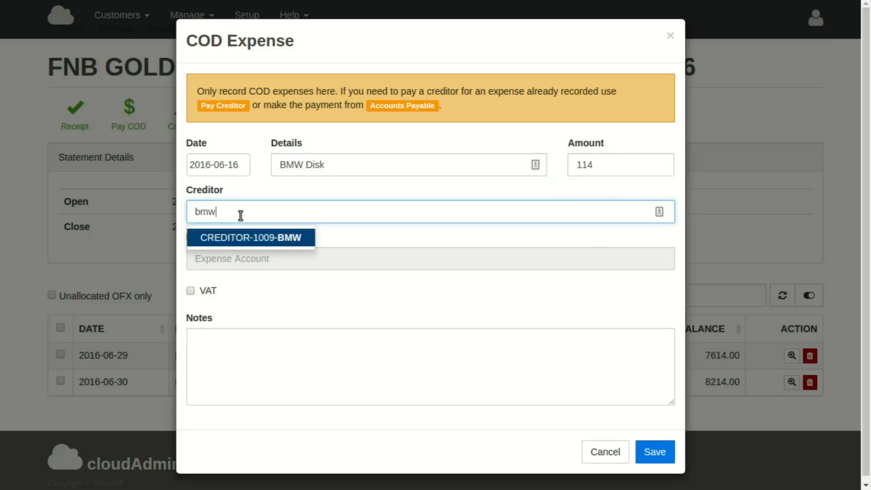
left_click(242, 237)
left_click(243, 259)
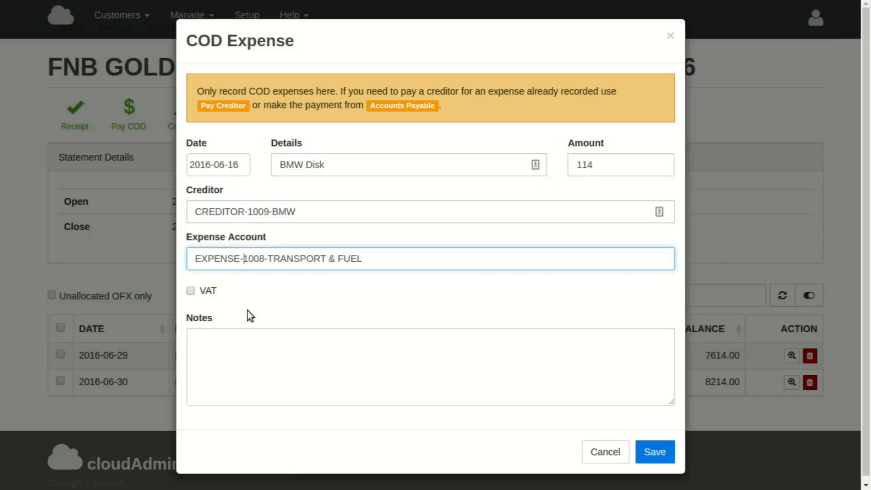
left_click(190, 291)
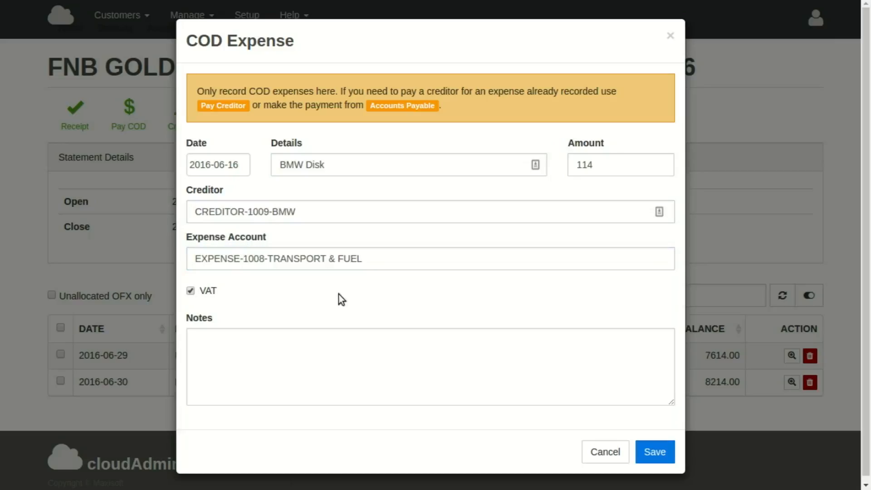
left_click(653, 451)
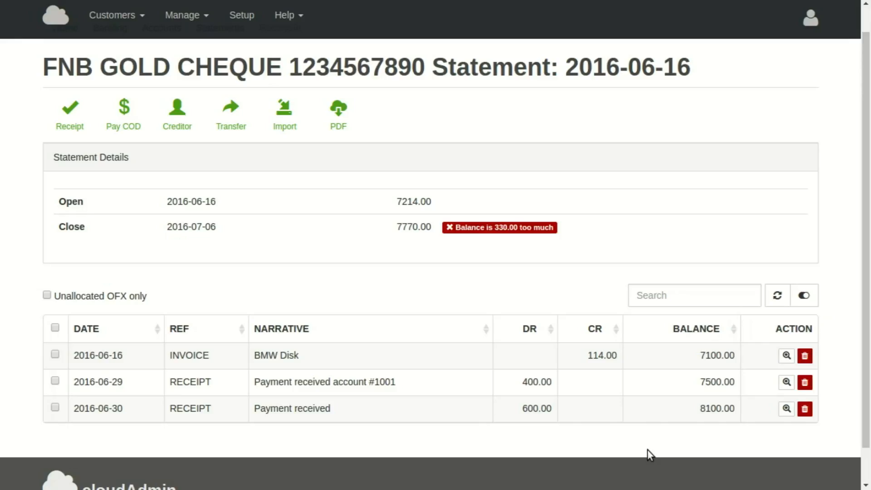
Step: Start an inter-account transfer from the FNB Gold Cheque account to PETTY CASH
scroll(411, 349, "down", 1)
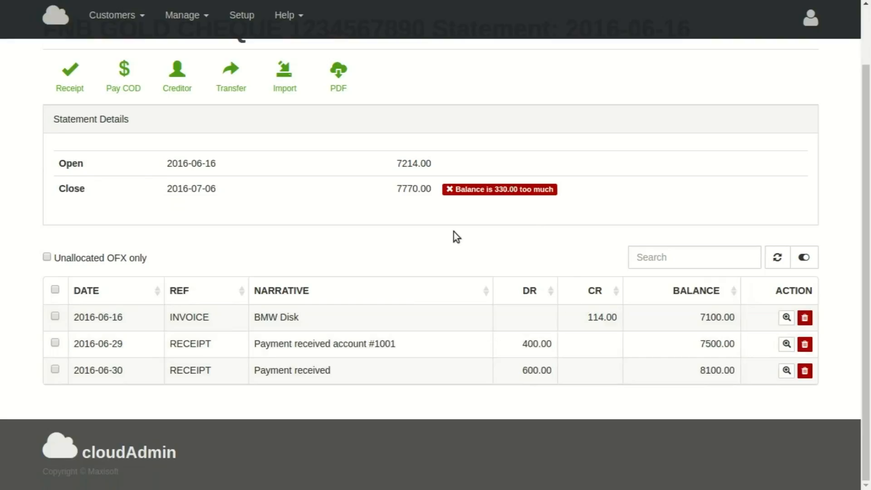
scroll(456, 236, "up", 2)
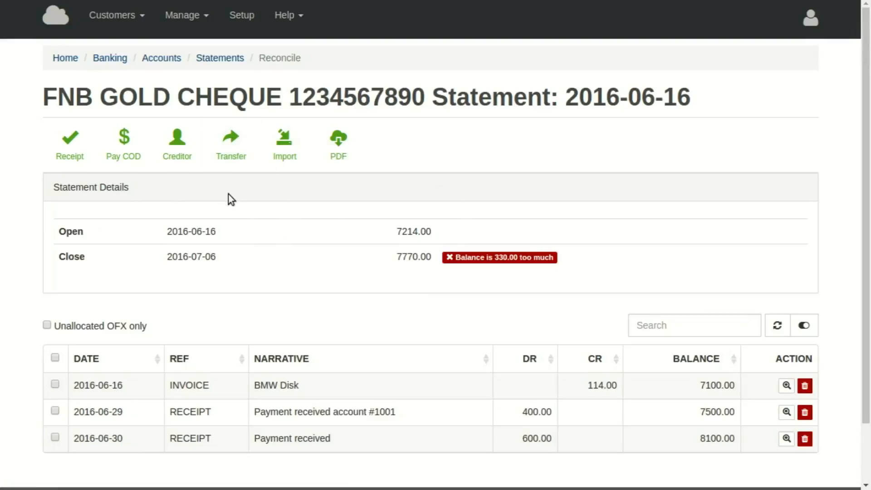
left_click(230, 151)
left_click(518, 95)
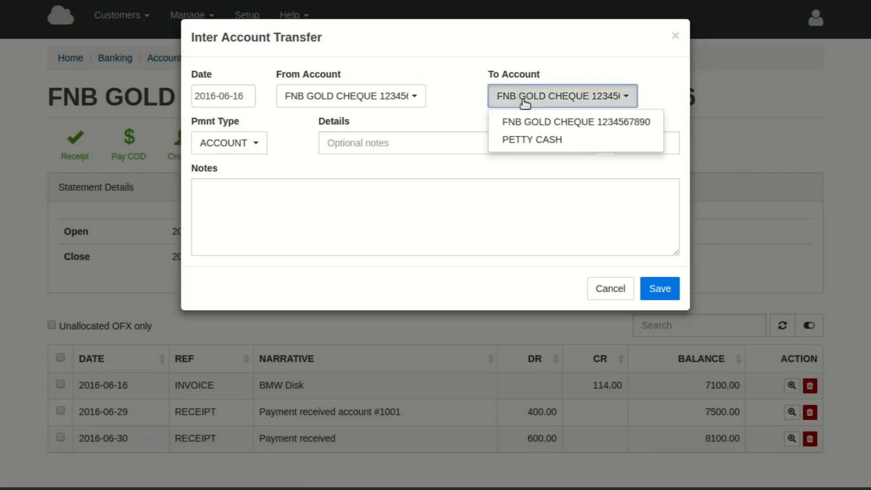
left_click(522, 138)
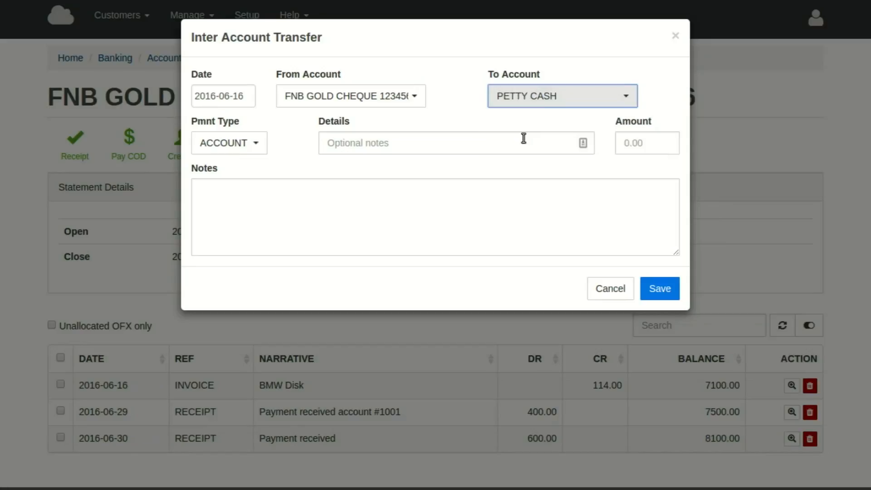
Step: Give the transfer the details "ATM WITHDRAWAL" and an amount of 200, and save it
left_click(349, 140)
type("ATM WITHDRAWAL")
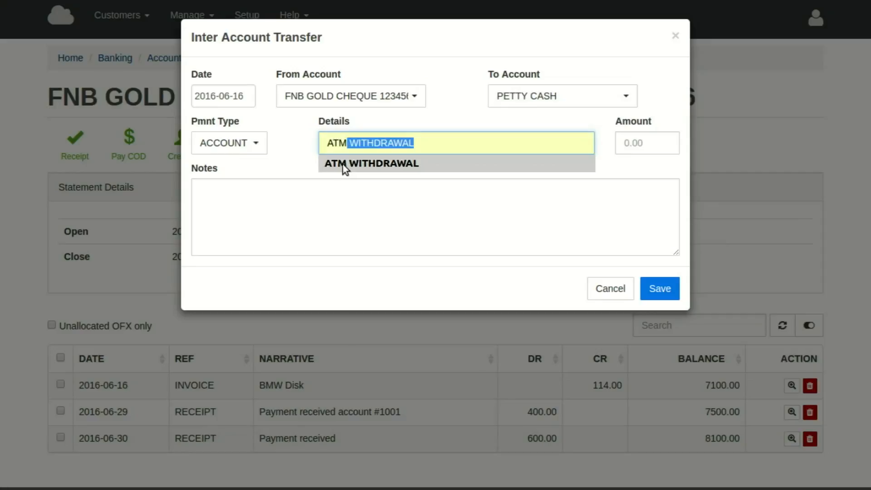
left_click(342, 164)
left_click(651, 143)
type("200")
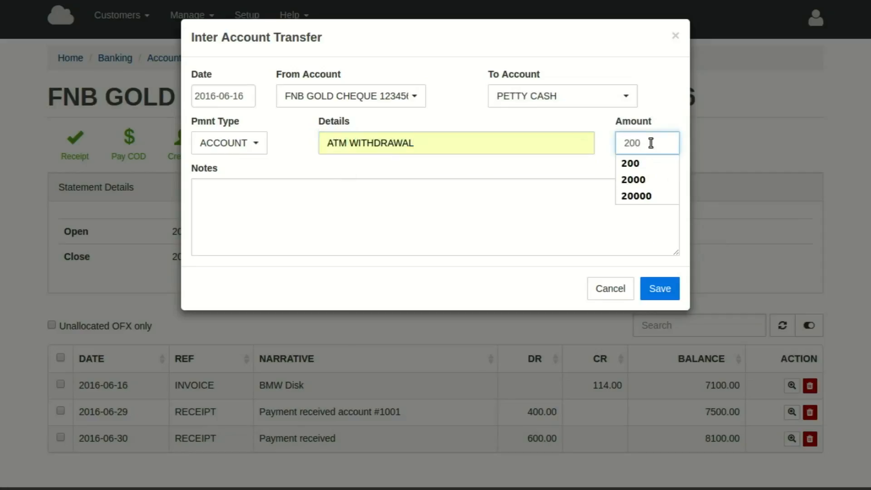
left_click(661, 288)
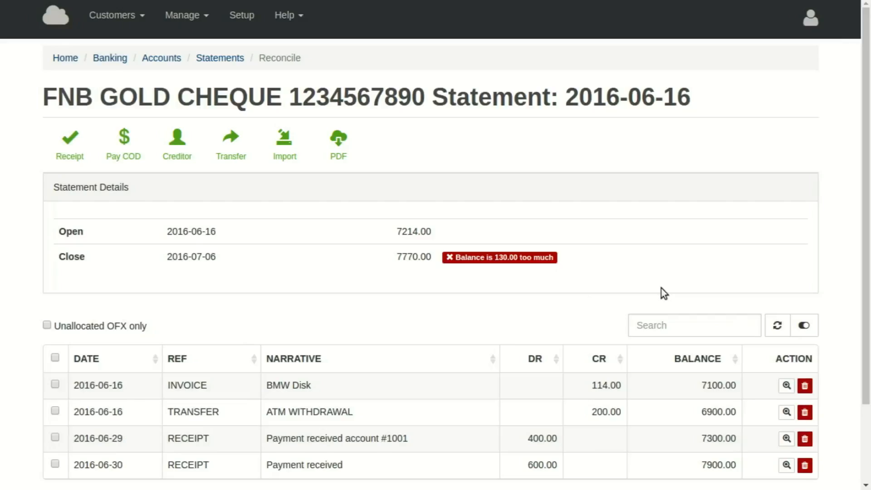
scroll(361, 381, "down", 2)
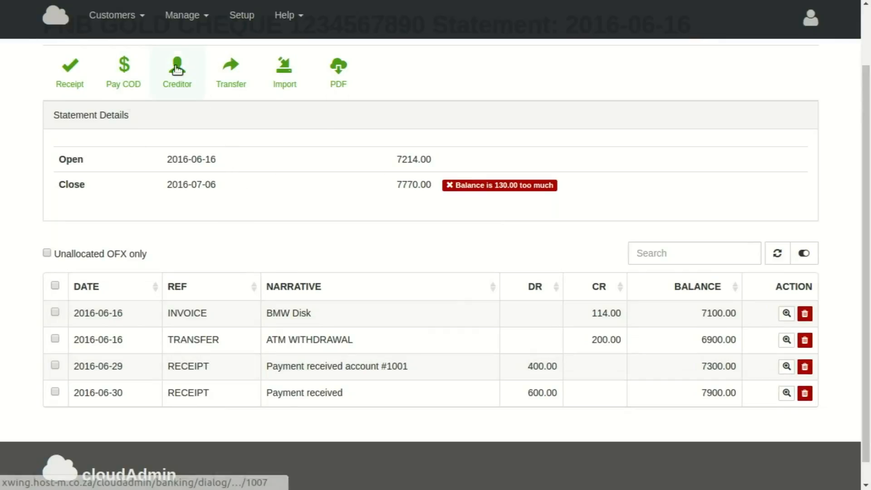
left_click(220, 107)
type("bmw")
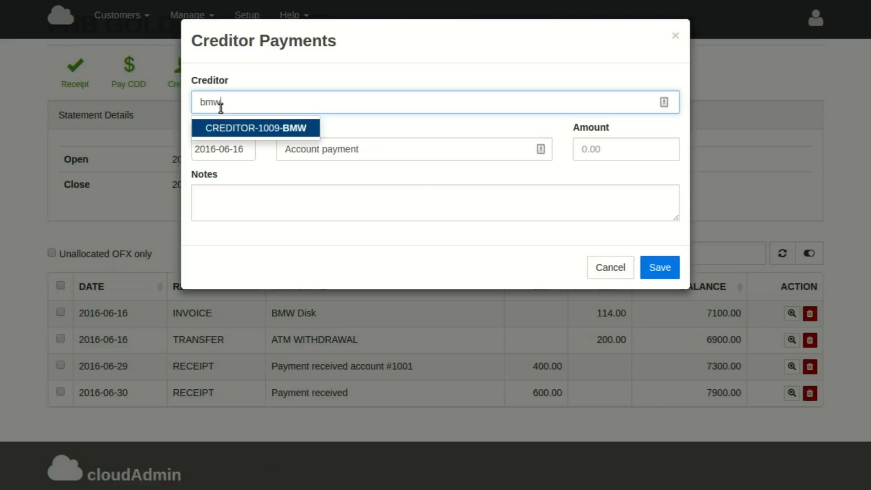
left_click(243, 129)
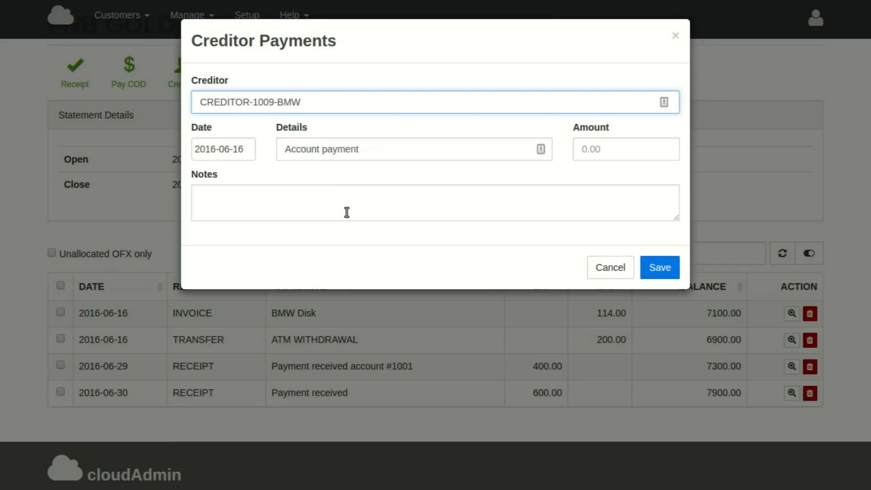
left_click(610, 267)
Step: Record a COD expense dated 2016-06-29 with the details "GARDEN SERVICES" and an amount of 130, and save it
left_click(126, 75)
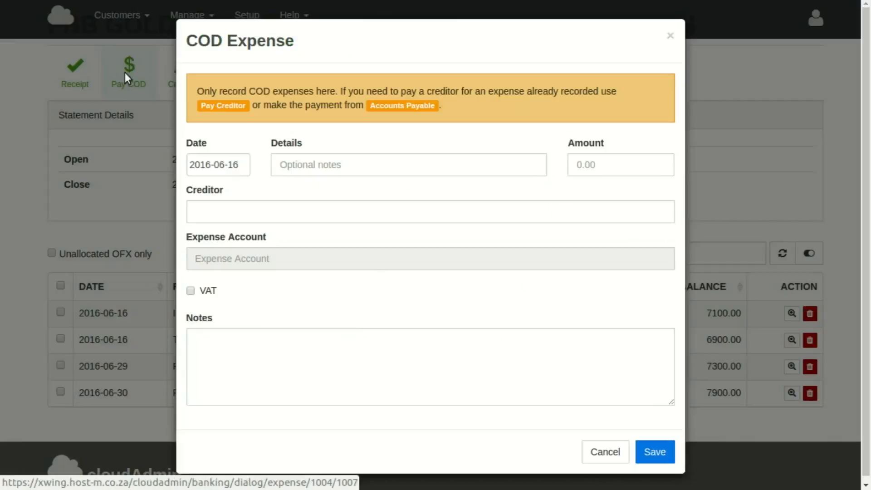
left_click(233, 164)
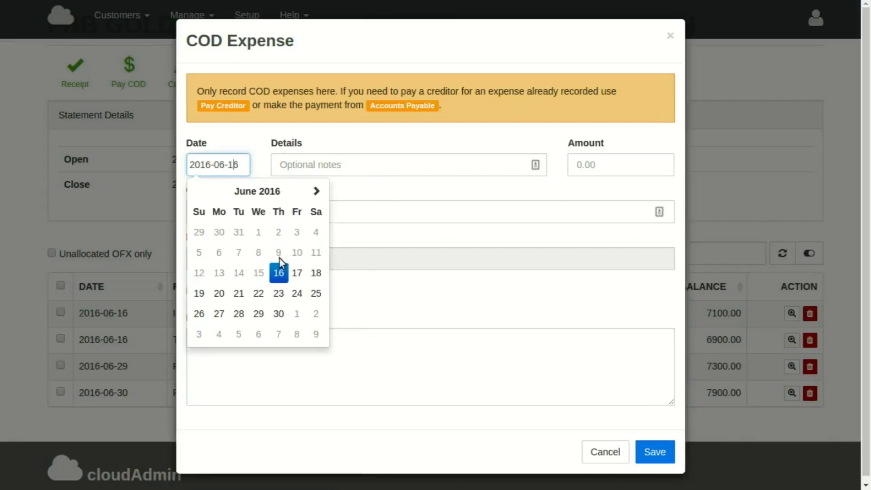
left_click(258, 314)
left_click(320, 164)
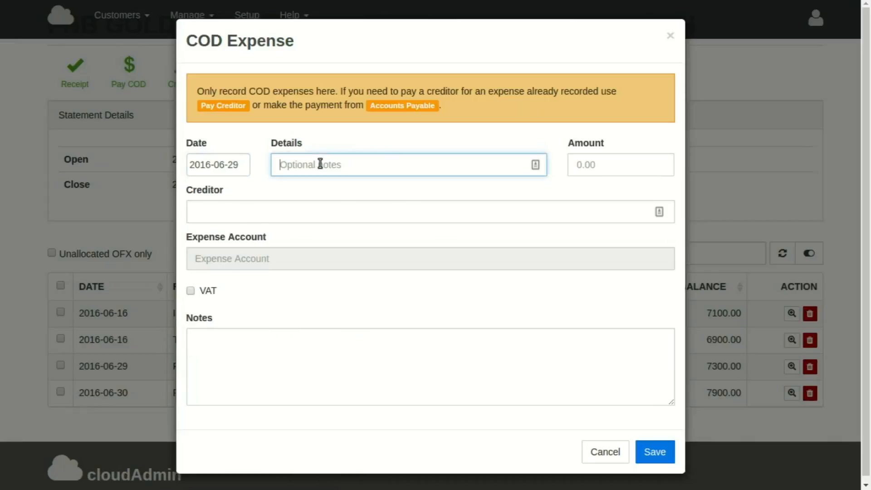
type("GARDEN SERVICES")
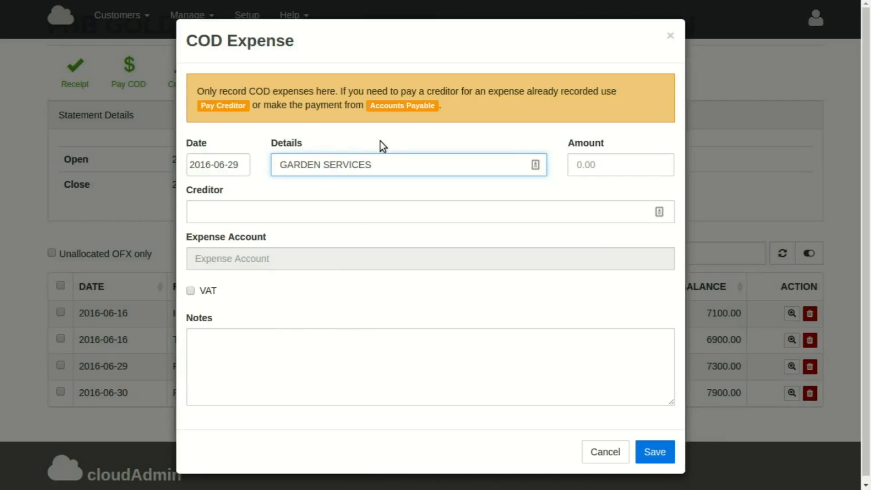
left_click(611, 165)
type("130")
left_click(211, 215)
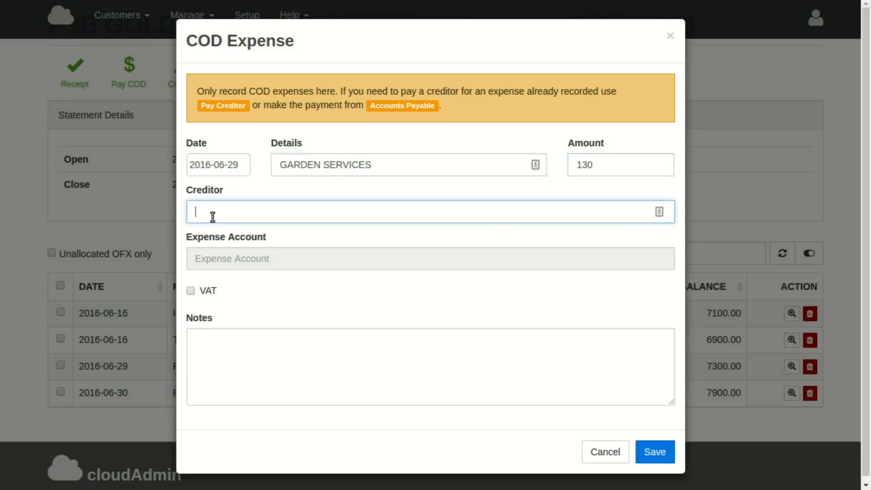
left_click(654, 452)
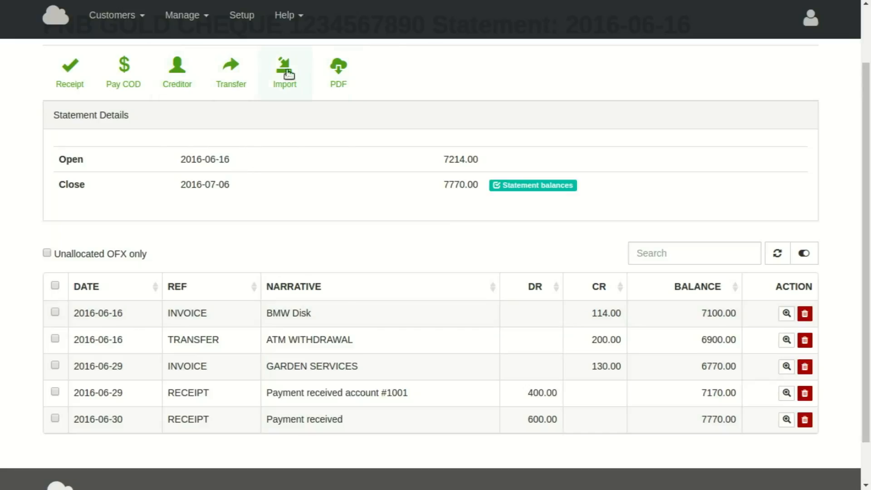
Step: Return to the FNB Gold Cheque account's statements list and review the 2016-04-18 statement's row
scroll(337, 238, "up", 3)
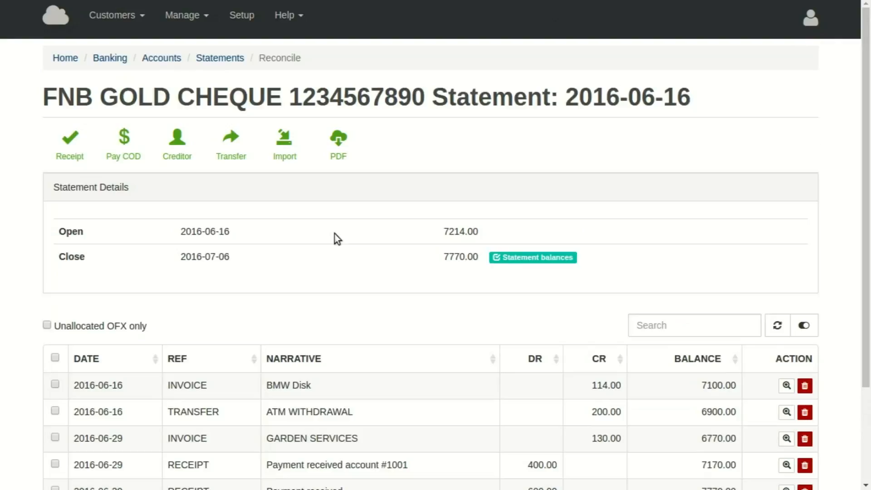
left_click(217, 58)
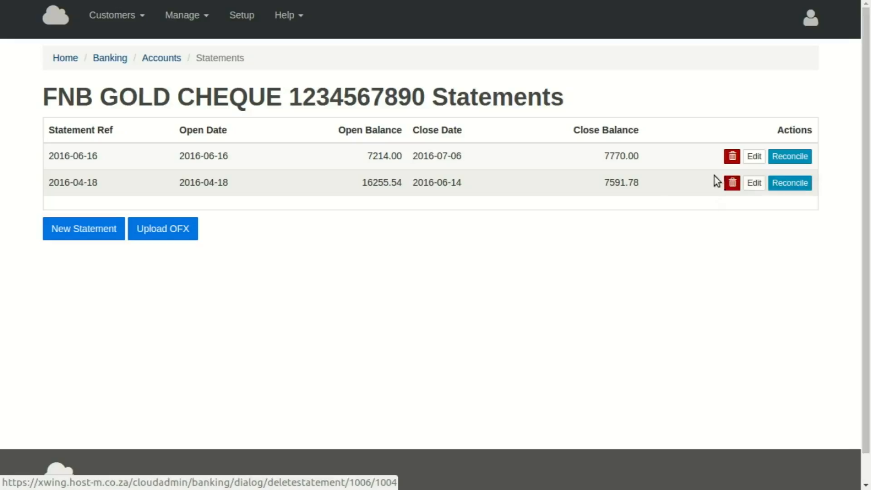
left_click_drag(48, 182, 663, 185)
left_click(282, 184)
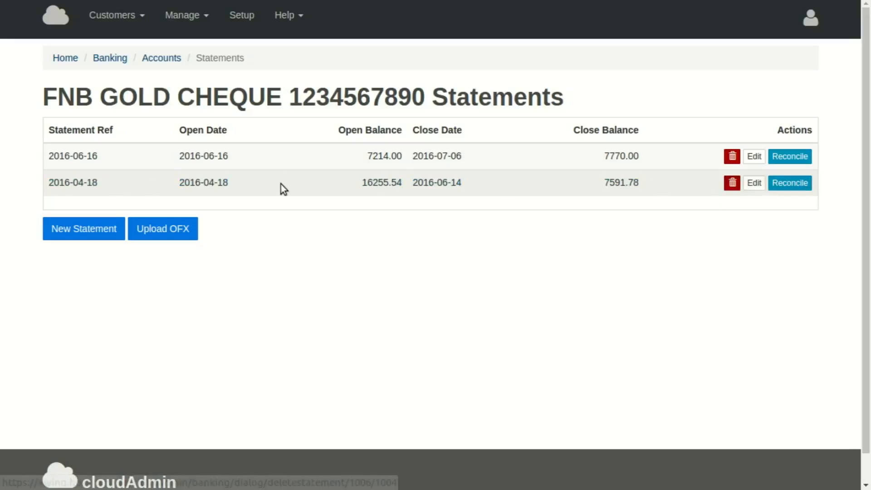